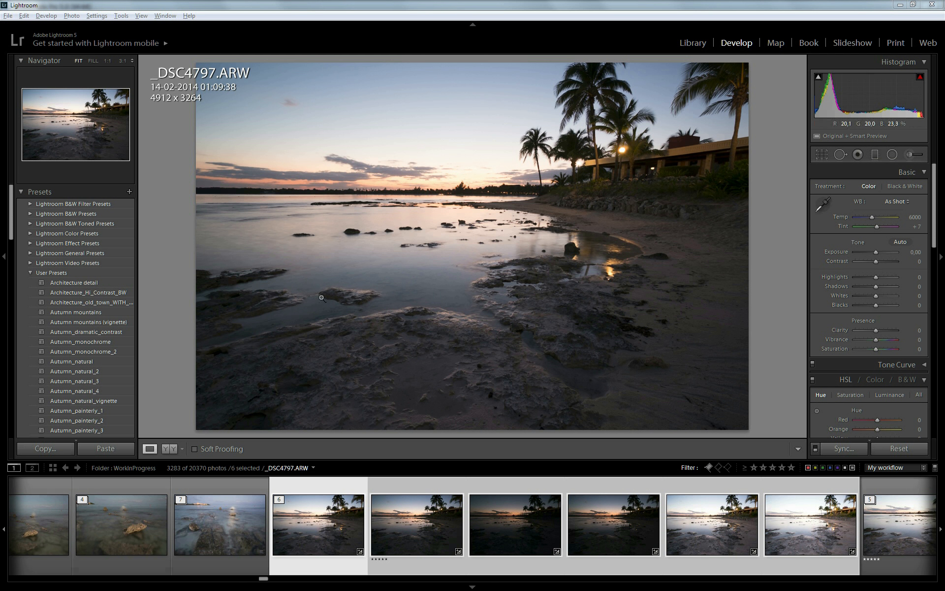
Step: Compare the dark and bright exposures of the bracketed beach sunset series, ending on _DSC4797.ARW
left_click(513, 518)
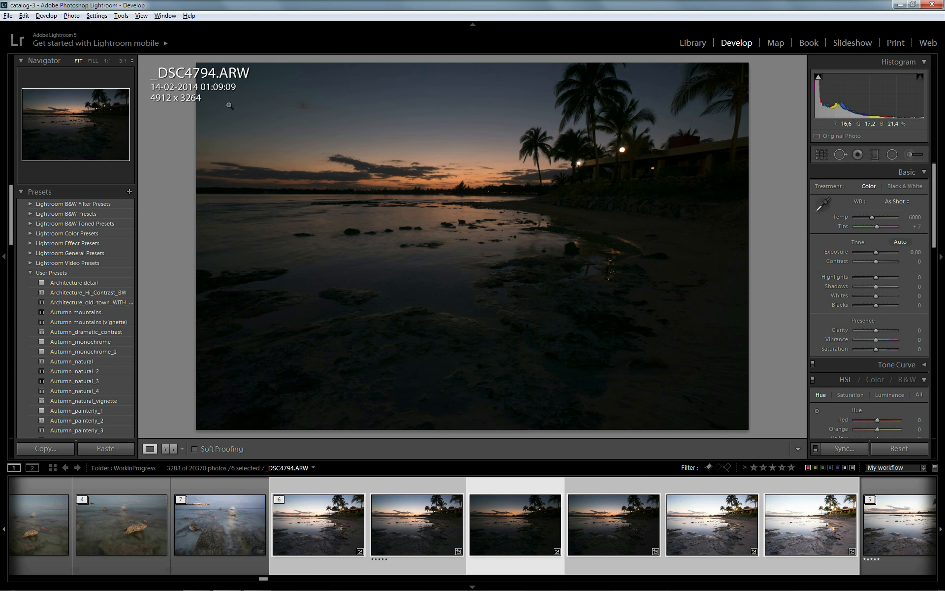
left_click(597, 501)
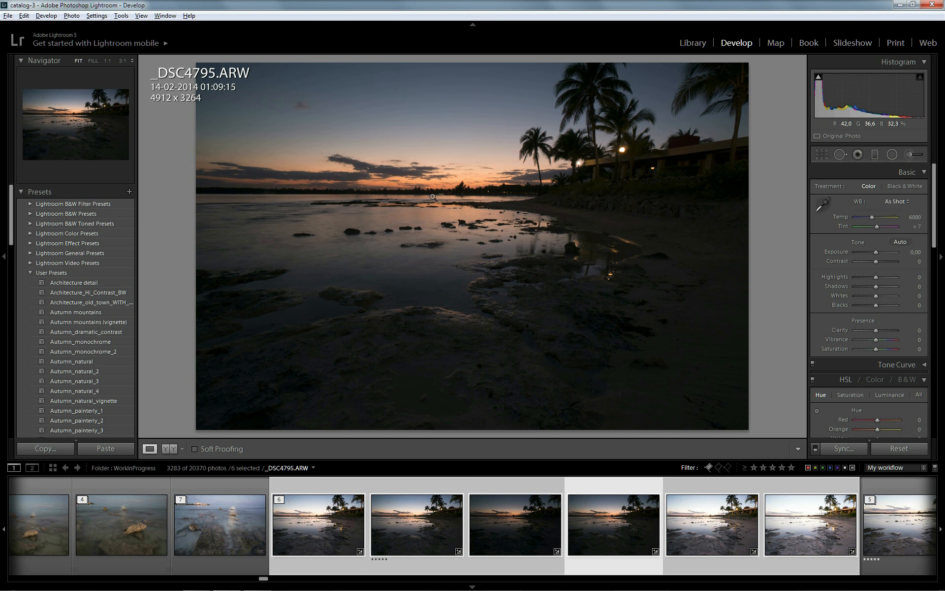
left_click(799, 525)
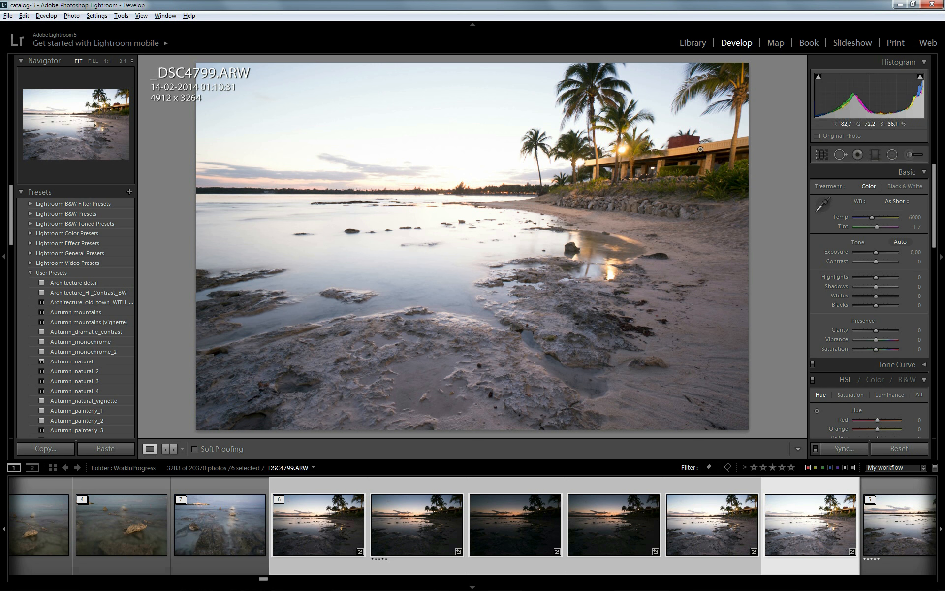
left_click(319, 515)
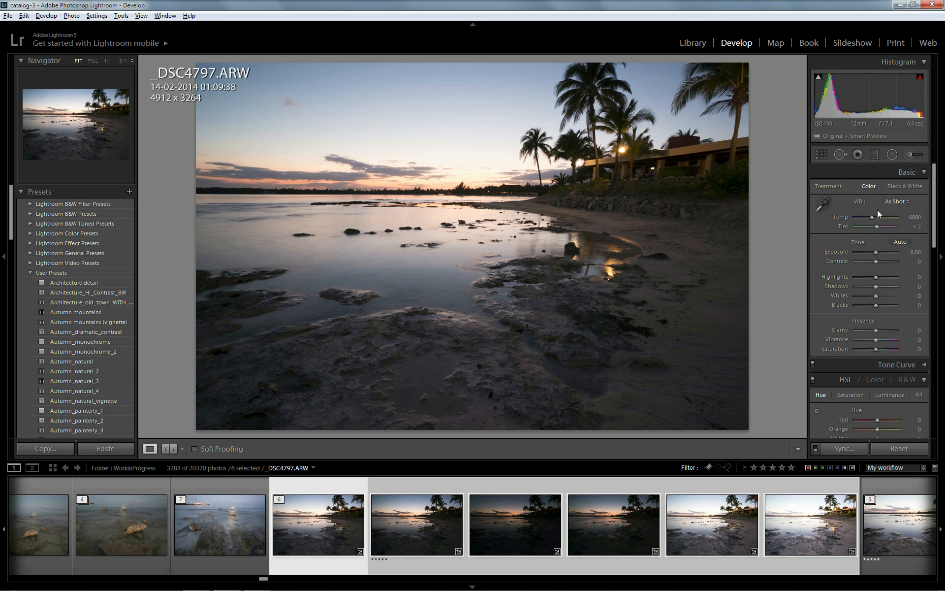
Step: Enable profile corrections and chromatic aberration removal, and synchronize the settings across the six selected exposures
scroll(908, 233, "down", 15)
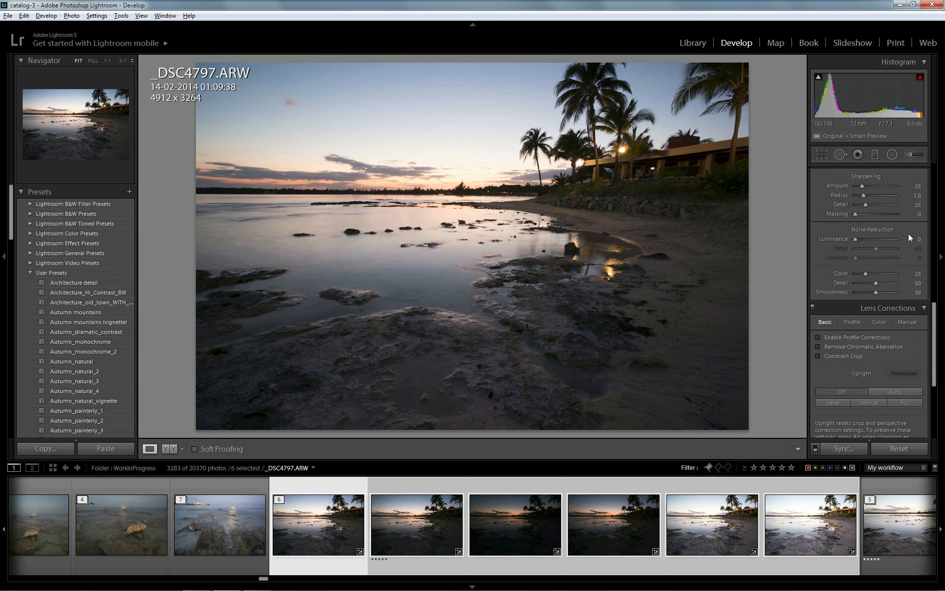
left_click(875, 336)
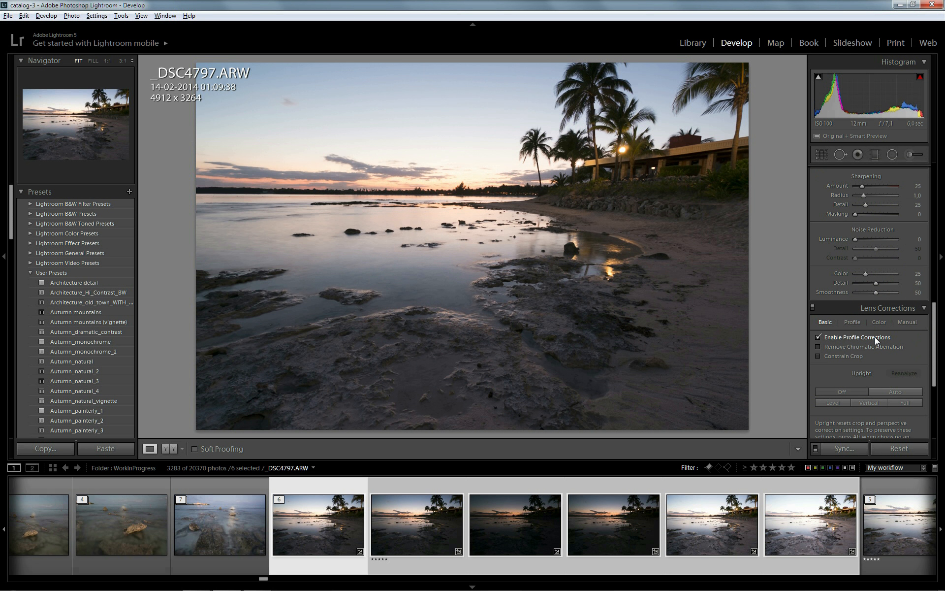
left_click(875, 336)
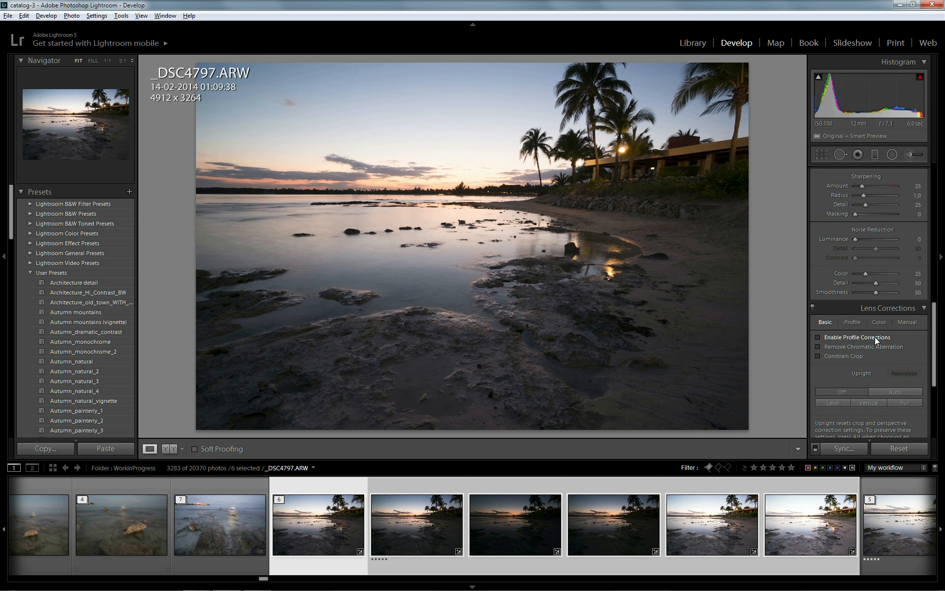
left_click(875, 336)
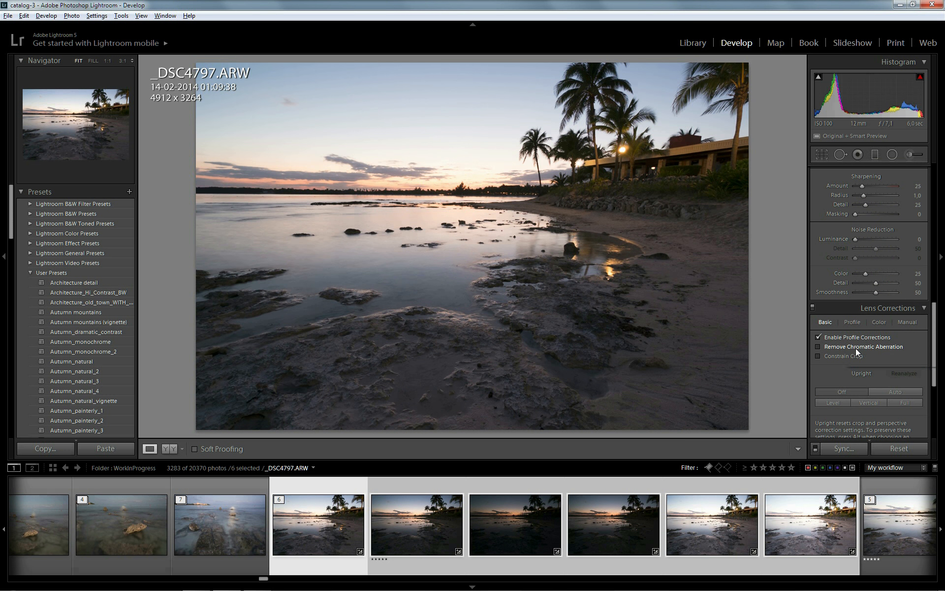
left_click(853, 348)
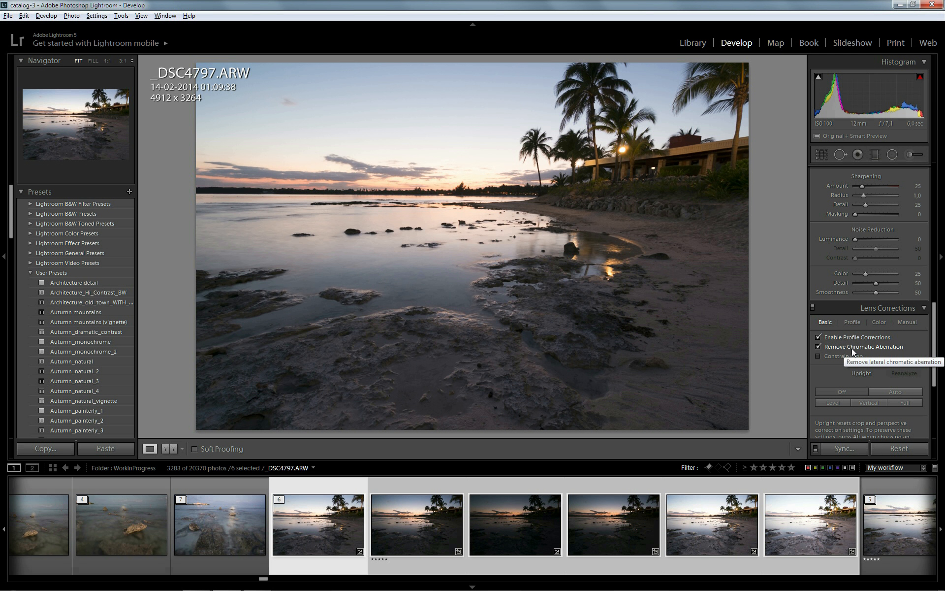
left_click(851, 449)
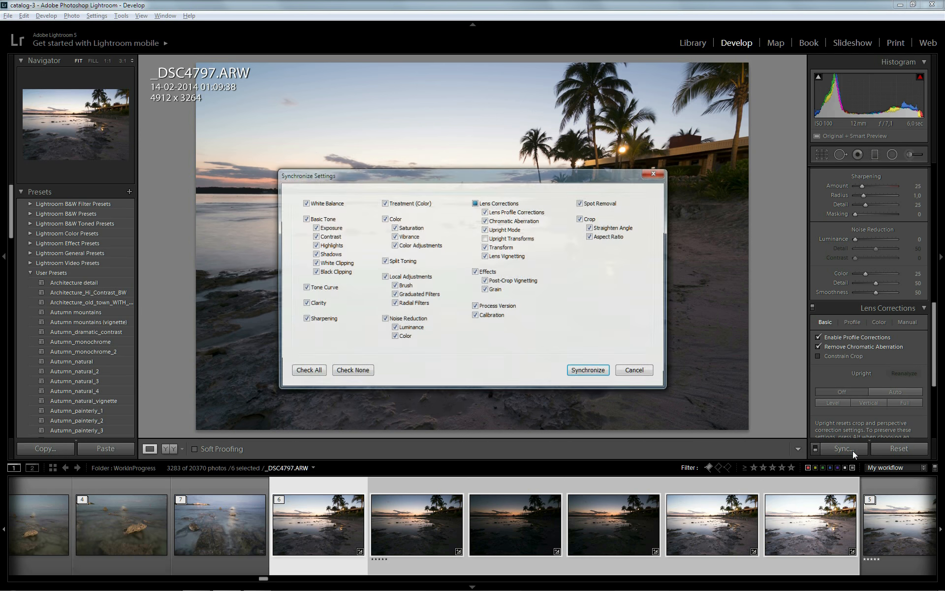
left_click(589, 372)
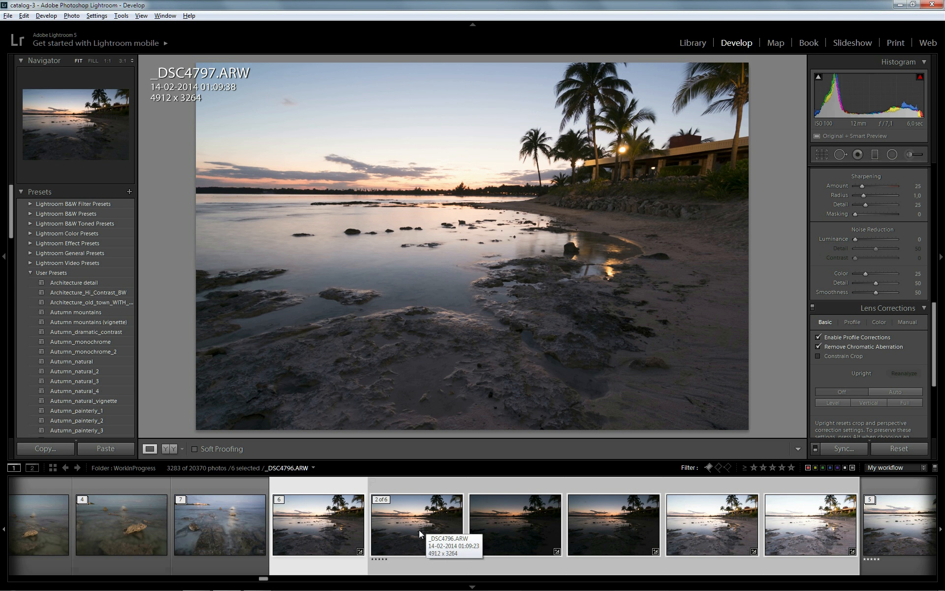
right_click(417, 516)
key("Escape")
left_click(385, 509)
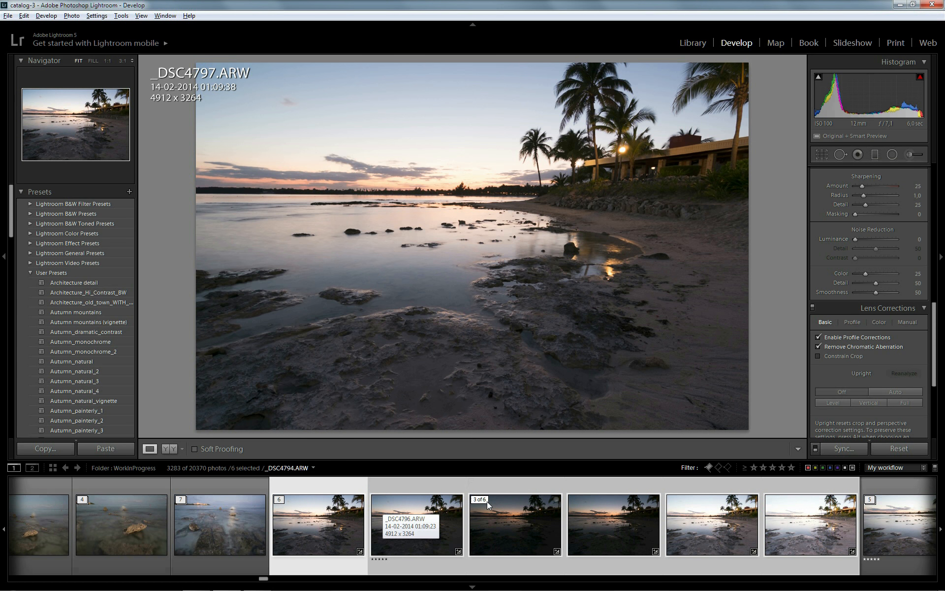
Step: Export the six selected exposures to Photomatix Pro with automatic re-import into the Lightroom library enabled
right_click(420, 525)
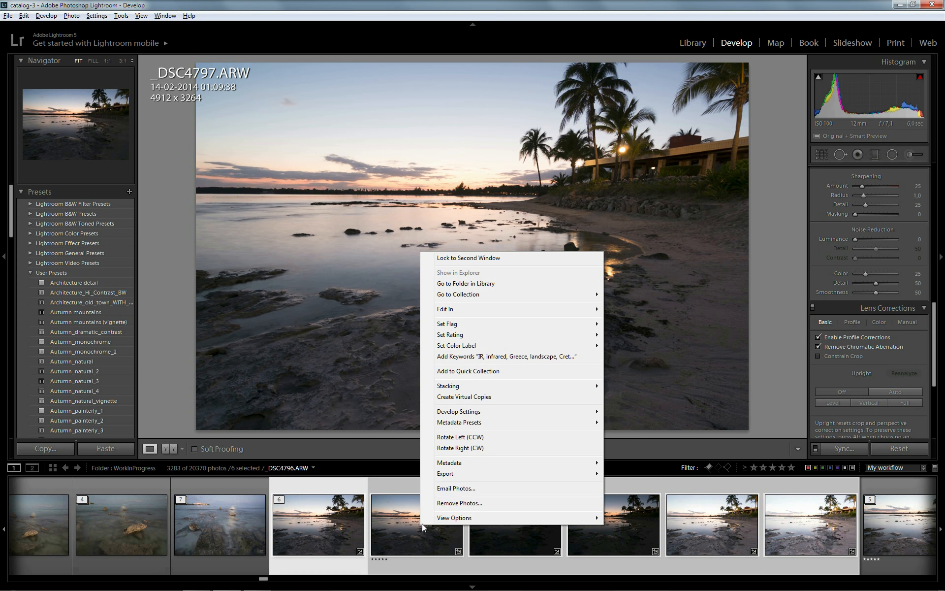
mouse_move(455, 474)
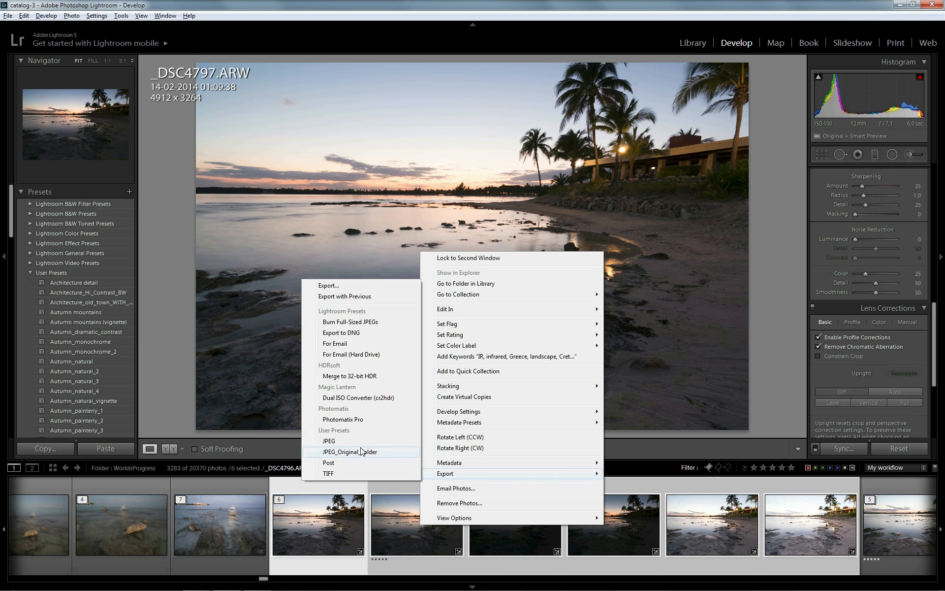
left_click(389, 420)
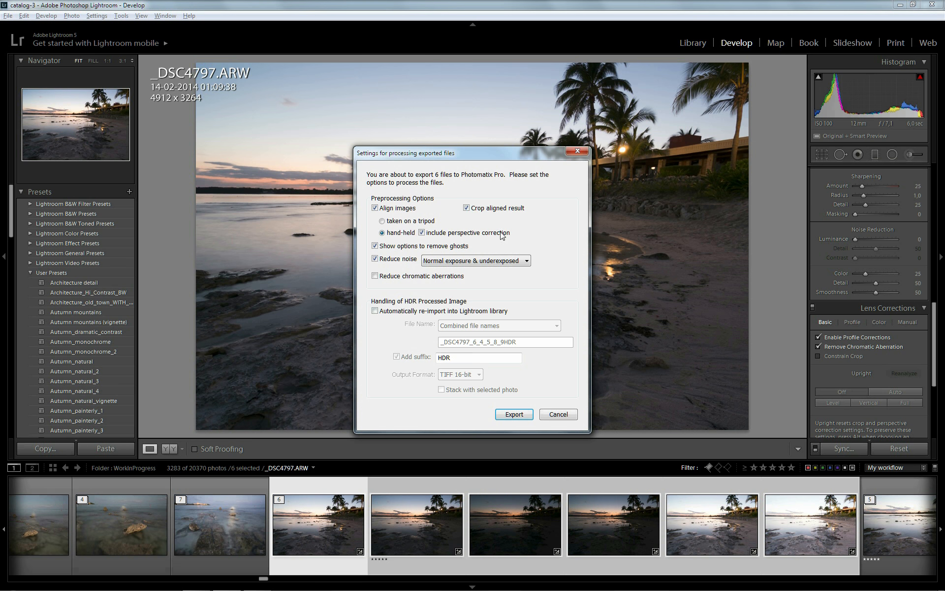
mouse_move(394, 212)
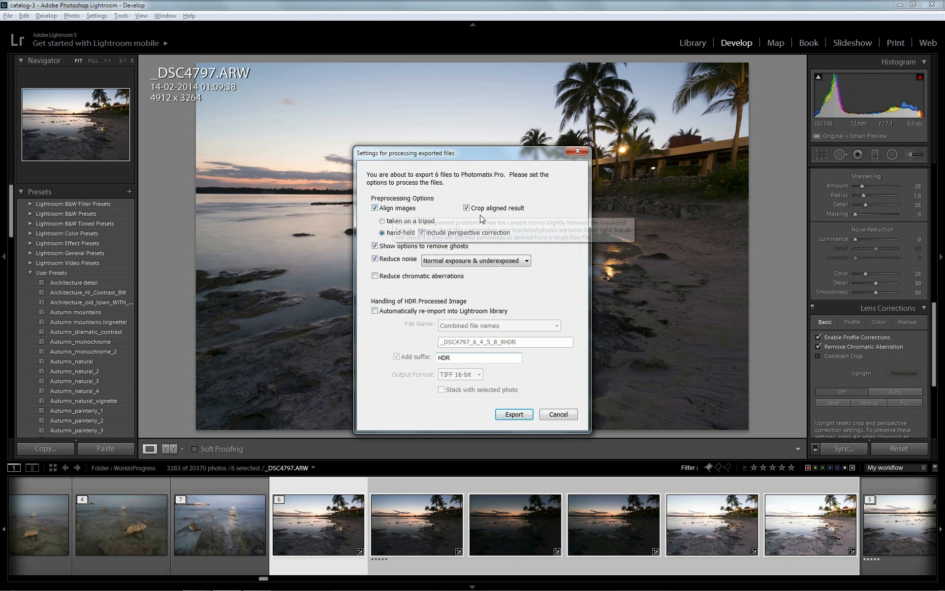
mouse_move(551, 195)
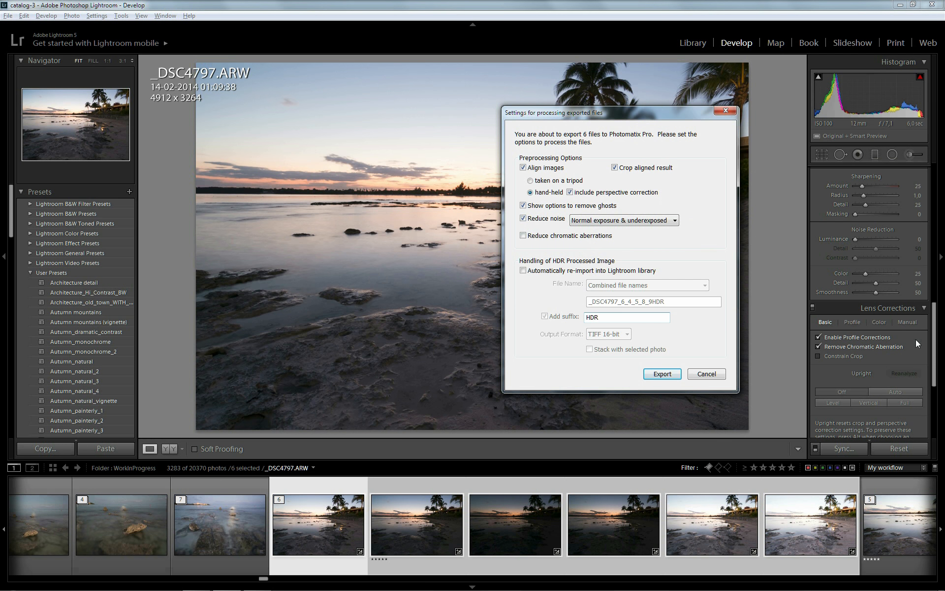
left_click(523, 271)
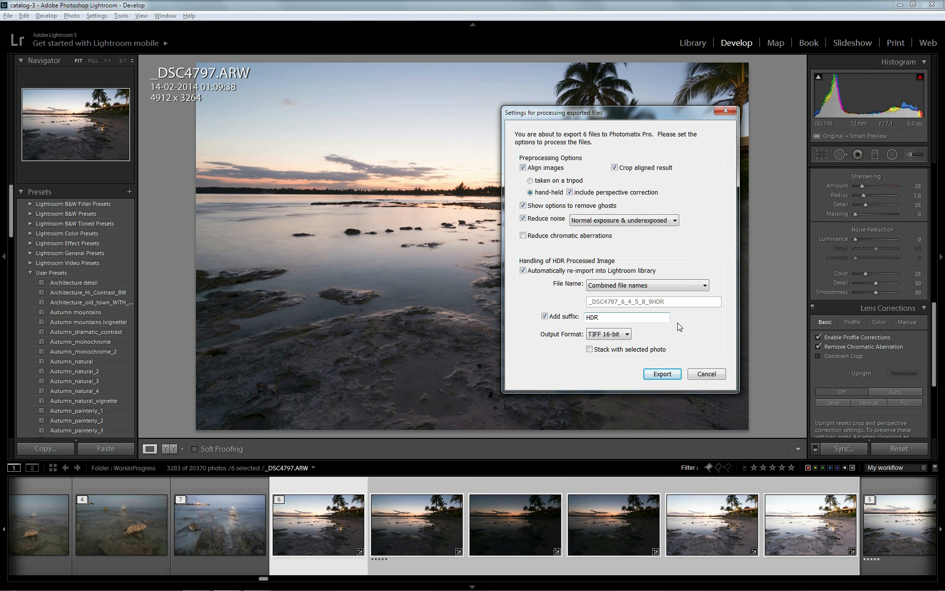
left_click(669, 379)
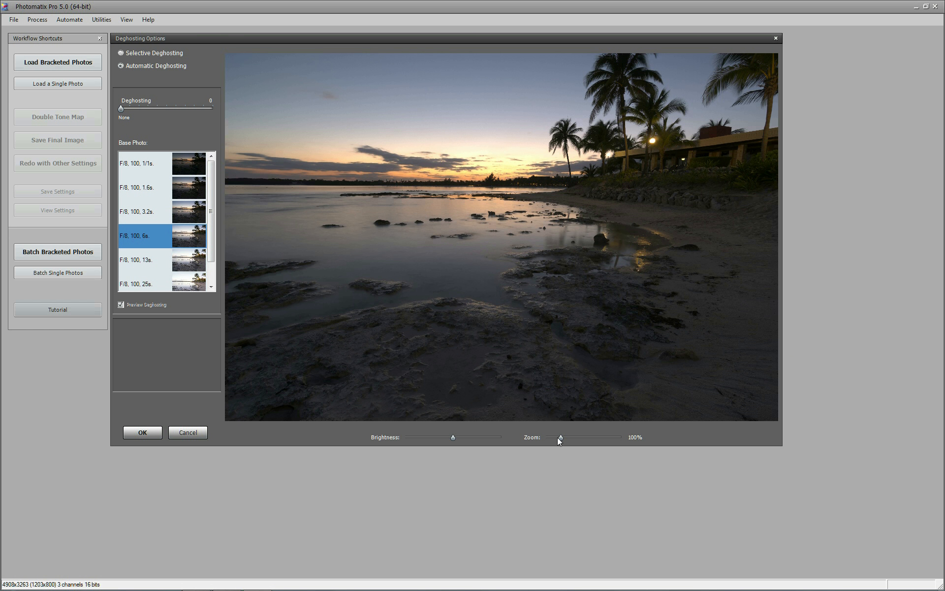
Step: Set automatic deghosting to 59 for the merged exposures and accept the deghosting options
left_click_drag(561, 437, 586, 441)
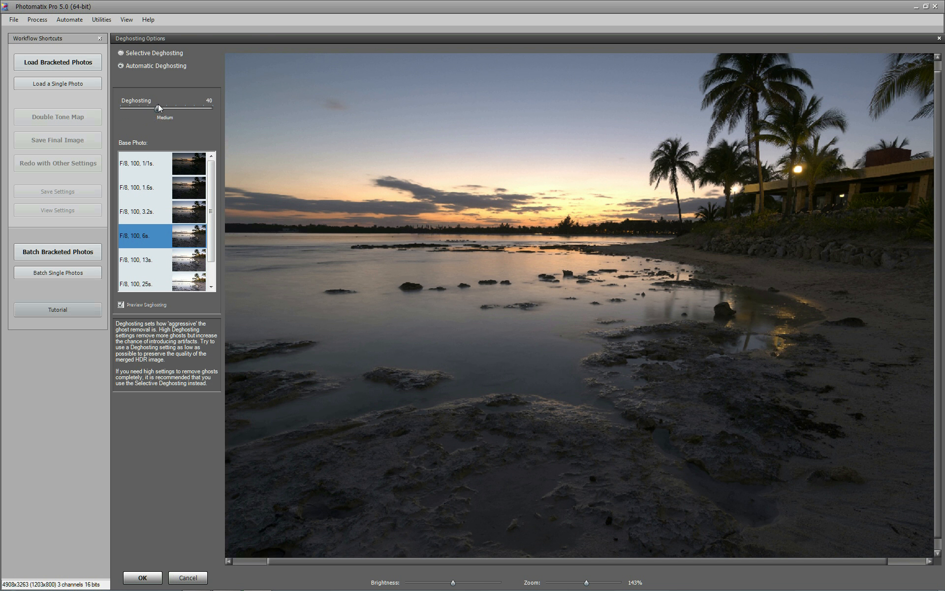
left_click(164, 105)
left_click_drag(165, 105, 169, 105)
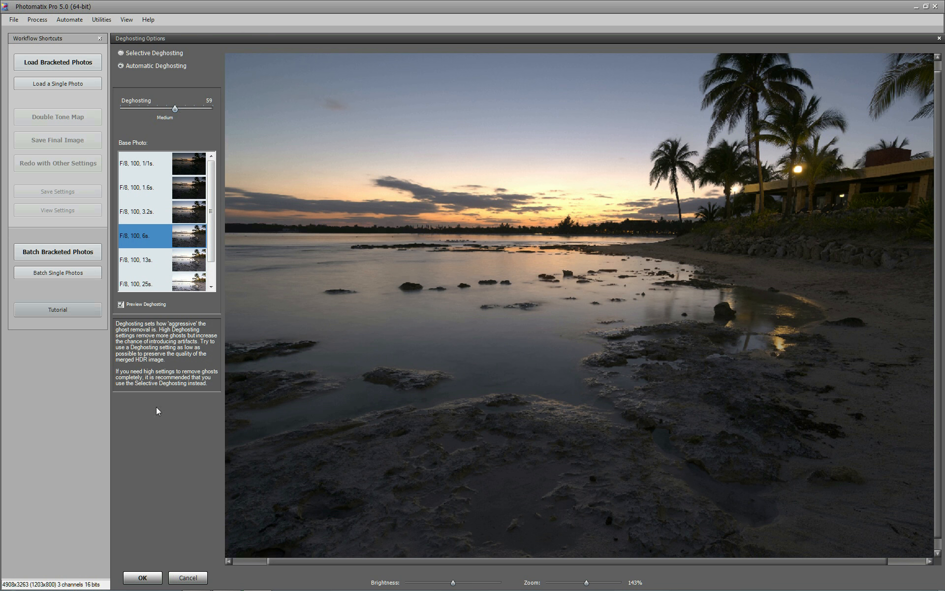
left_click(143, 577)
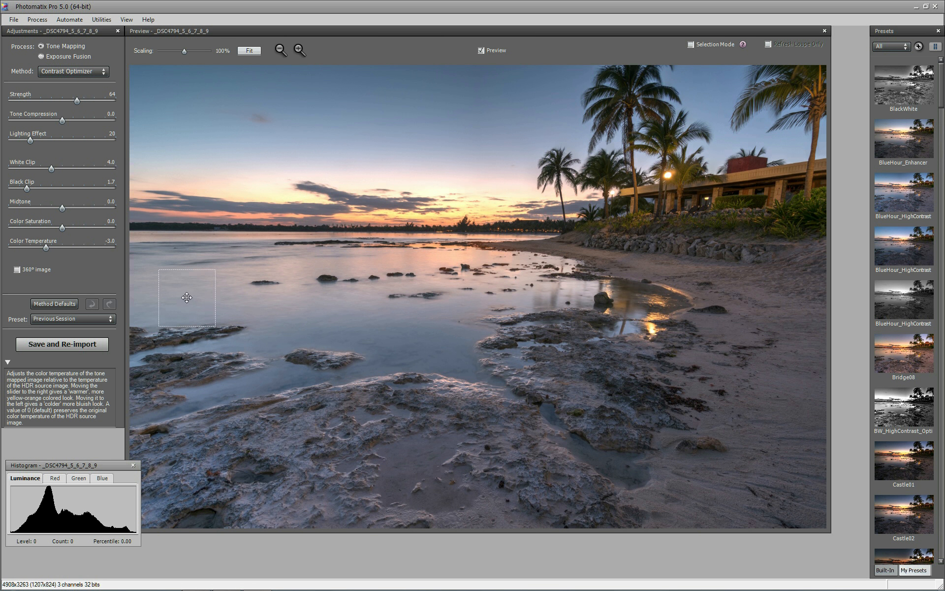
Step: Starting from the Contrast Optimizer defaults, set Strength to 65, Black Clip to 1.3 and Color Temperature to -2.6
left_click(43, 303)
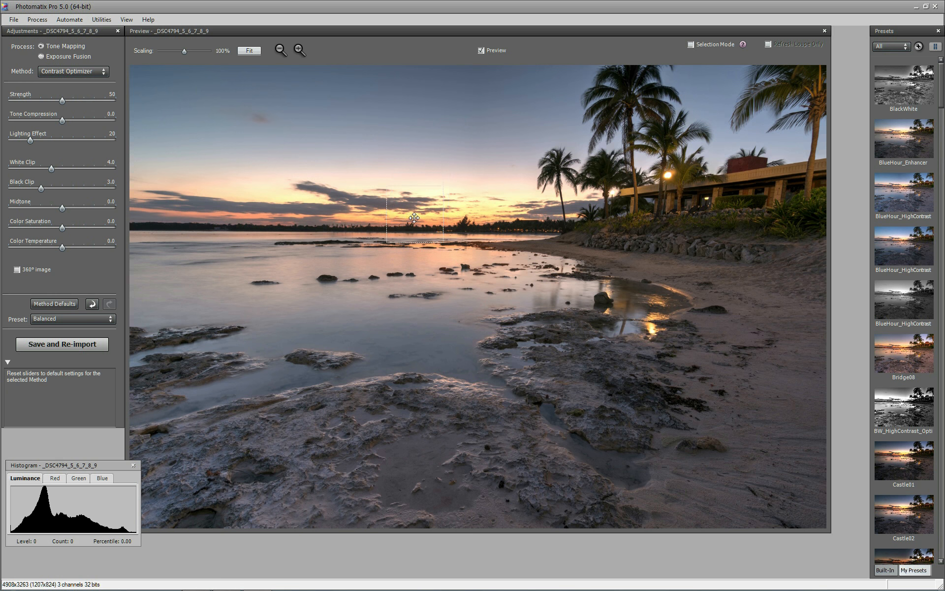
left_click_drag(385, 312, 402, 284)
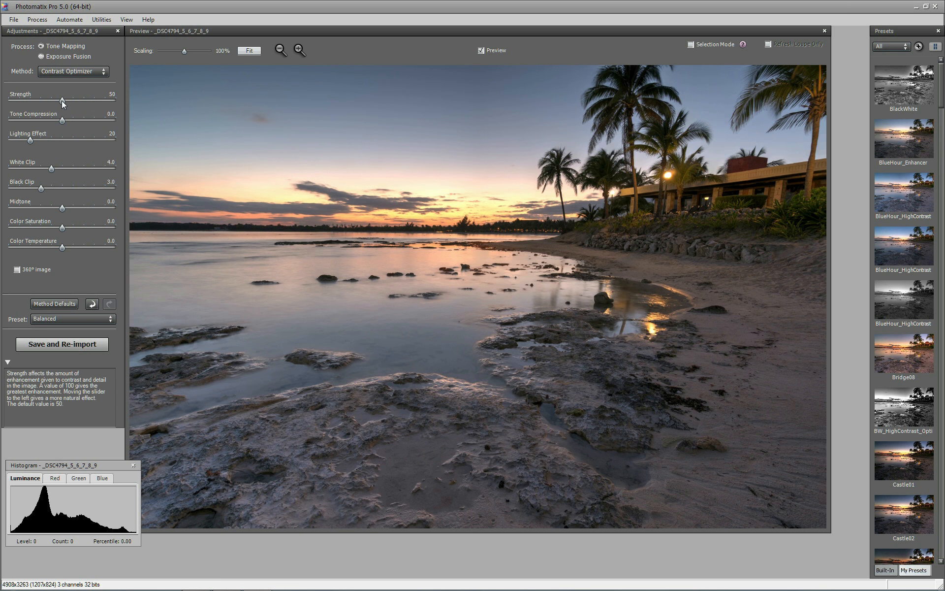
left_click_drag(62, 101, 80, 103)
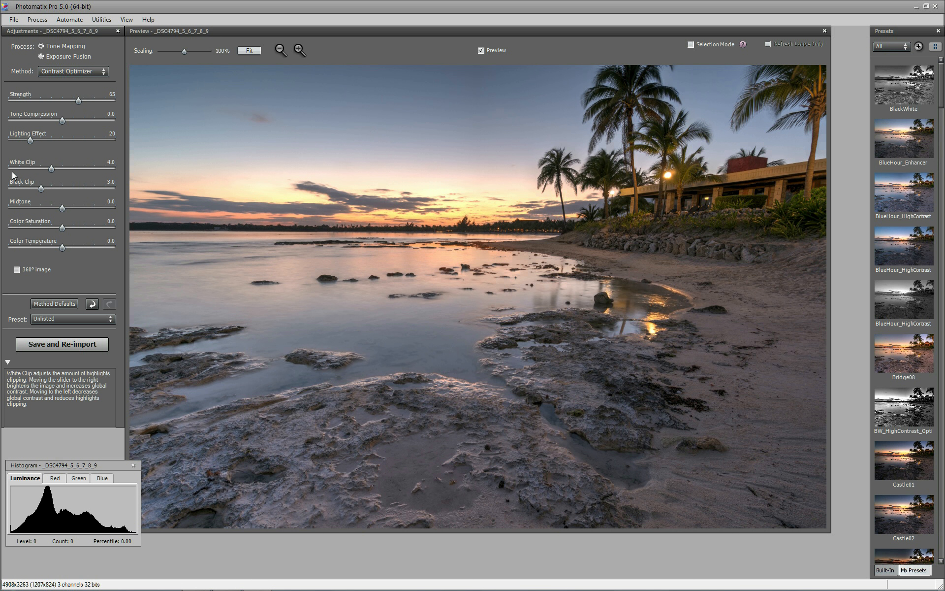
left_click_drag(41, 188, 26, 190)
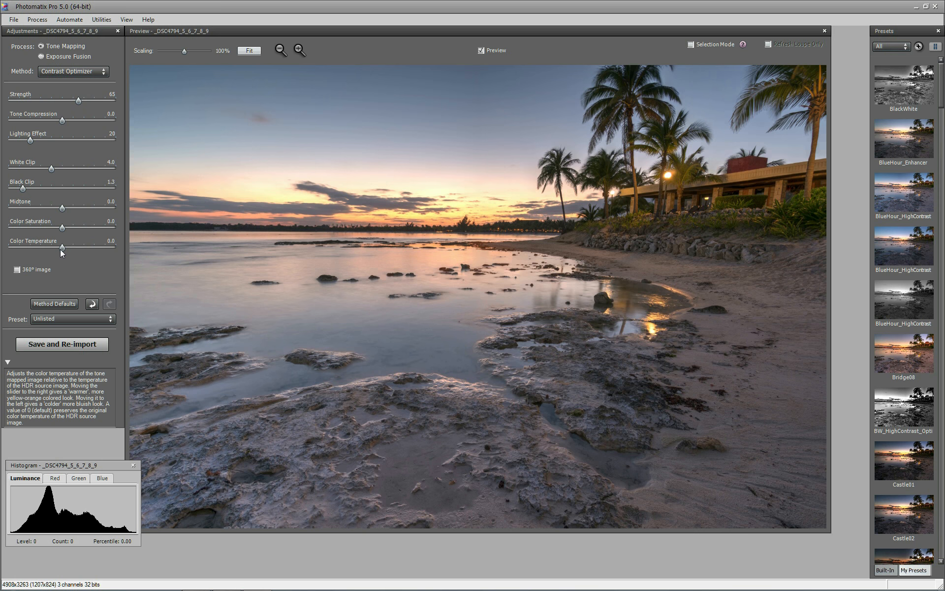
left_click_drag(61, 250, 49, 250)
Step: Outline the bright sunset sky just above the horizon with a closed Polygonal Lasso selection
left_click(690, 45)
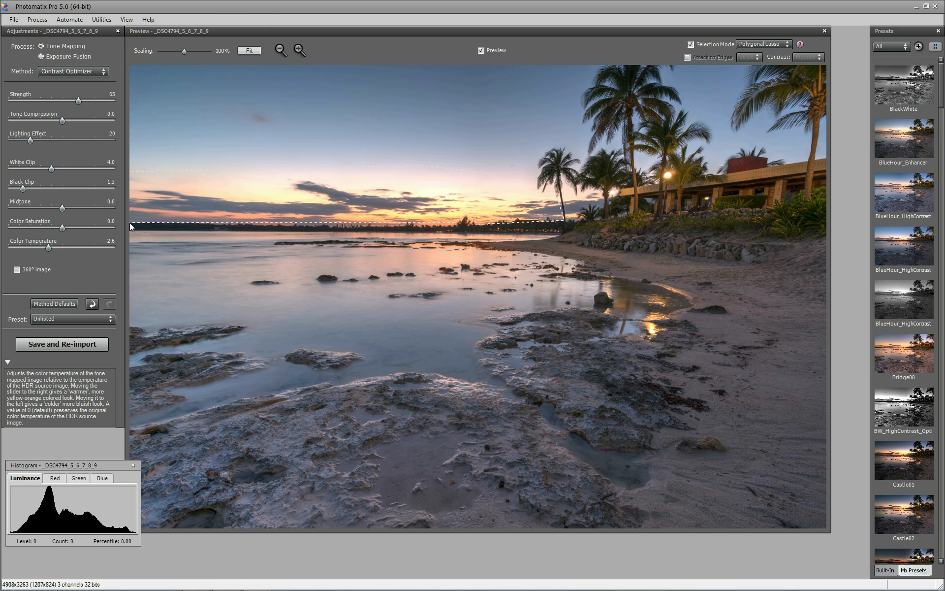
left_click(128, 170)
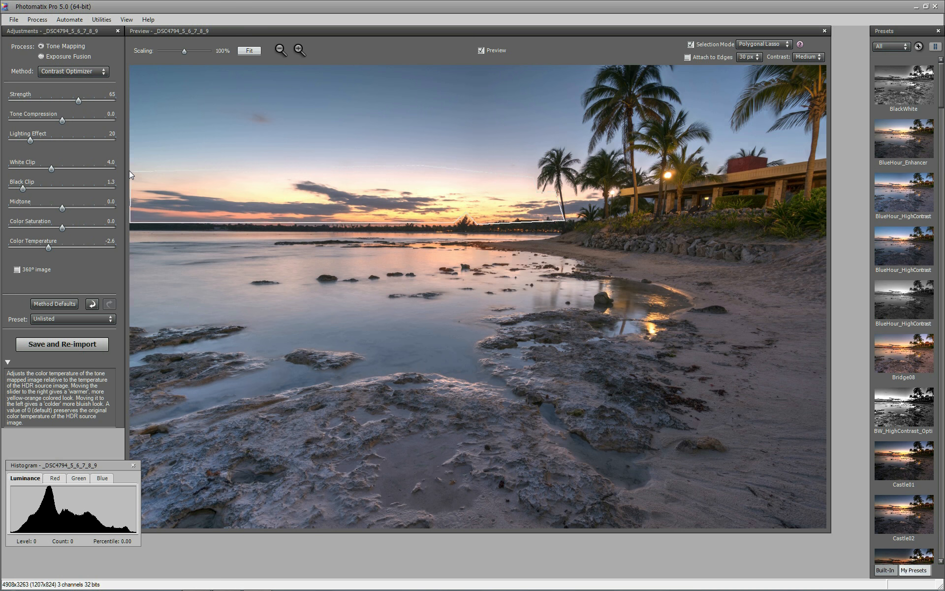
Step: Try replacing the selected sunset sky with the photos at EV 0, EV -1 and EV -2
right_click(283, 186)
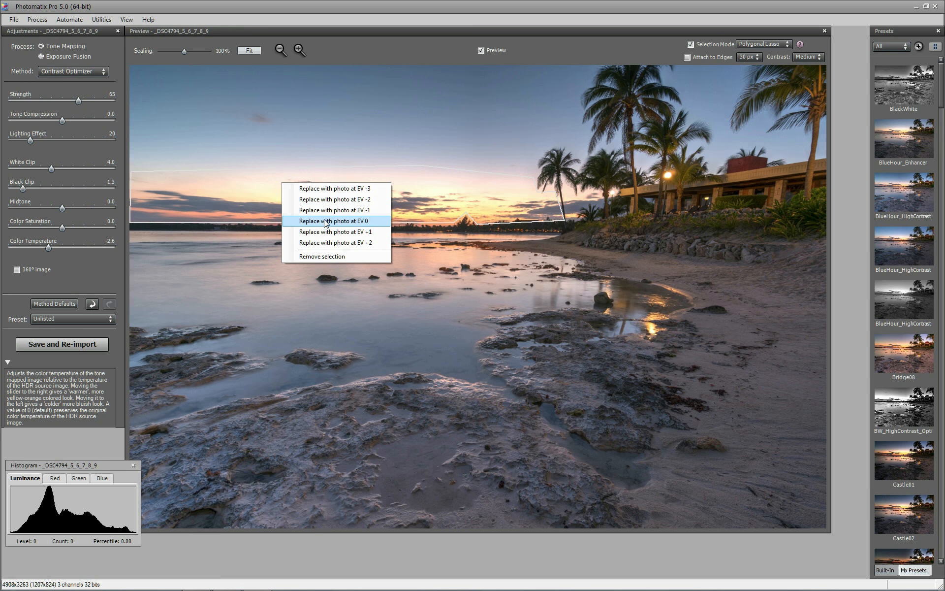
left_click(354, 220)
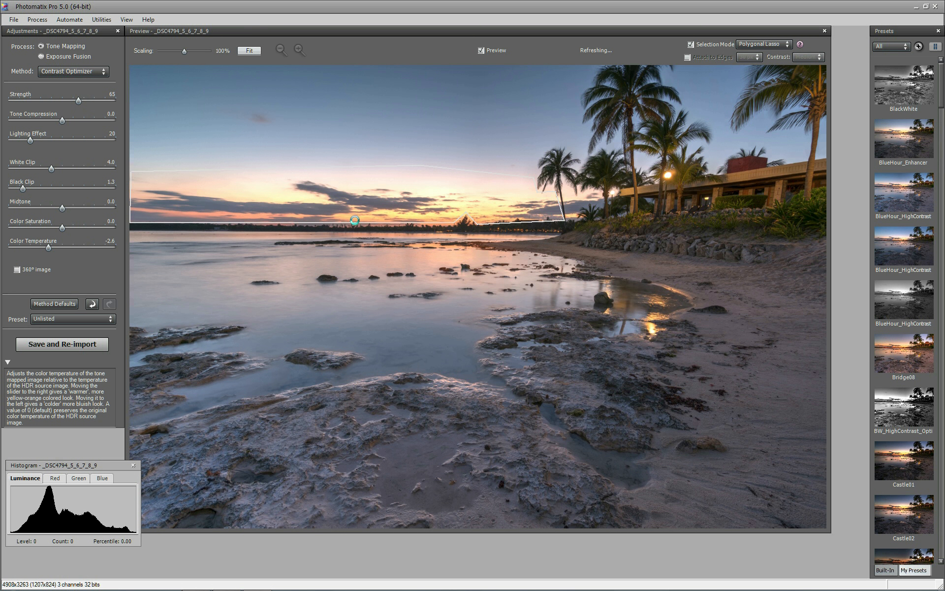
right_click(328, 184)
left_click(338, 216)
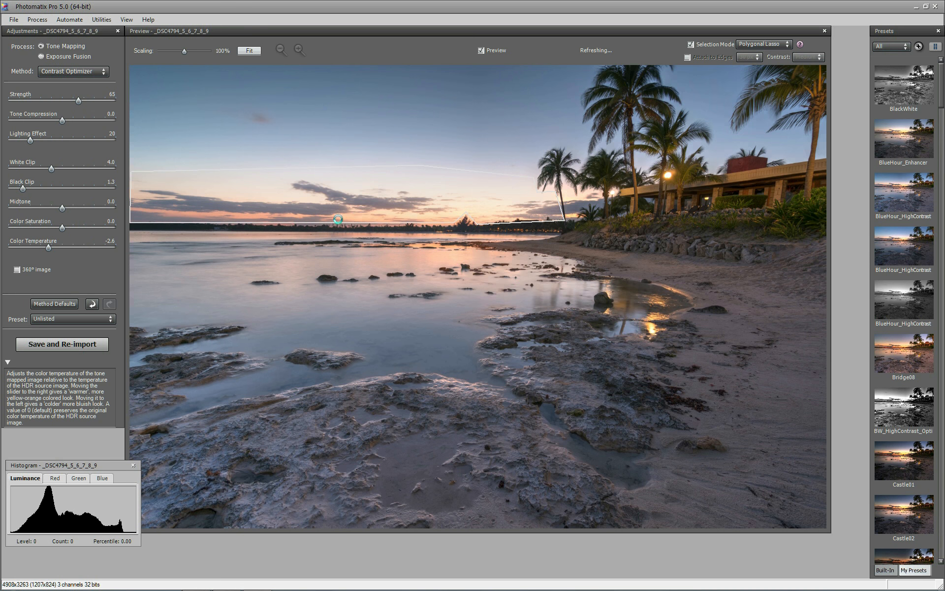
right_click(318, 201)
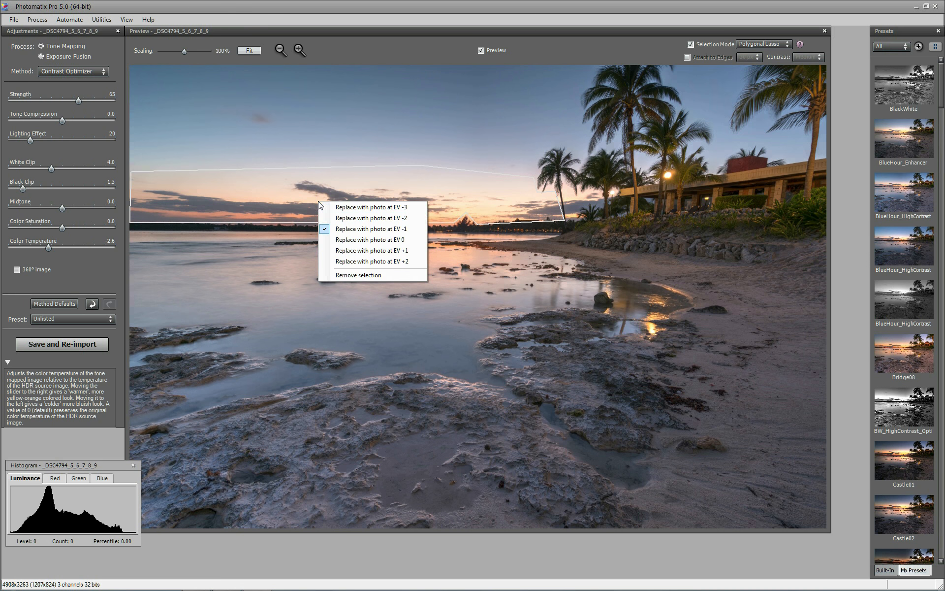
left_click(338, 219)
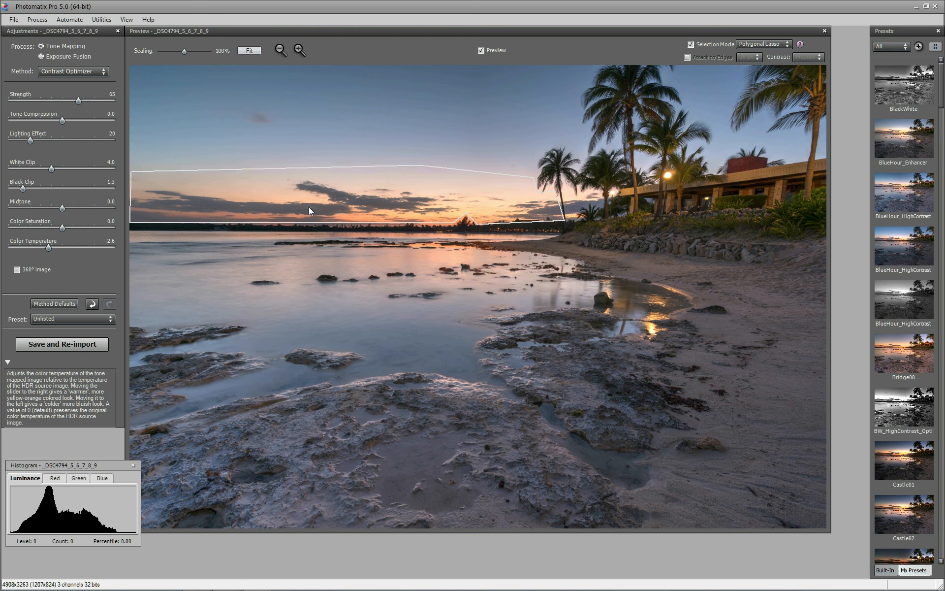
Step: Replace the selected sunset sky with the photo at EV -3
right_click(324, 197)
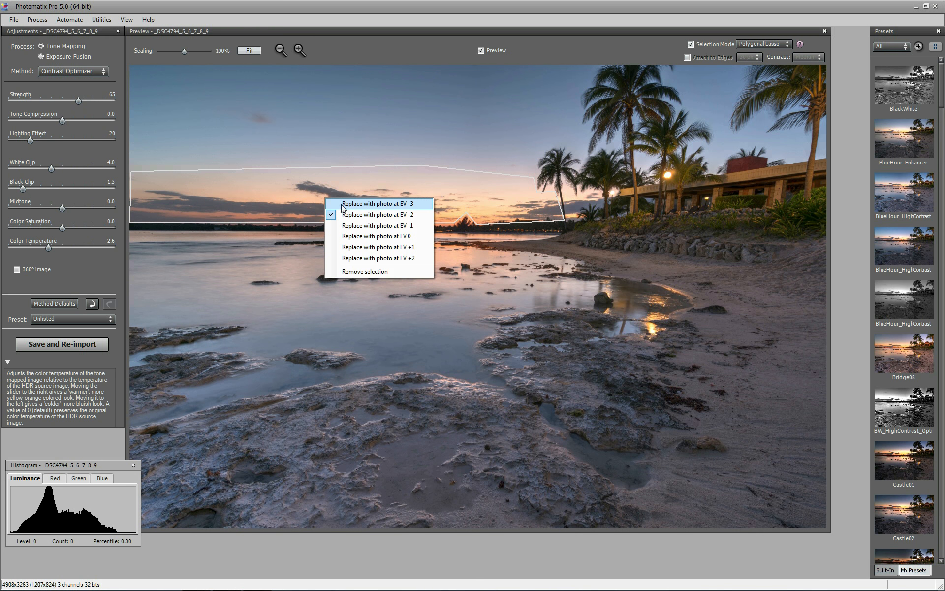
left_click(343, 204)
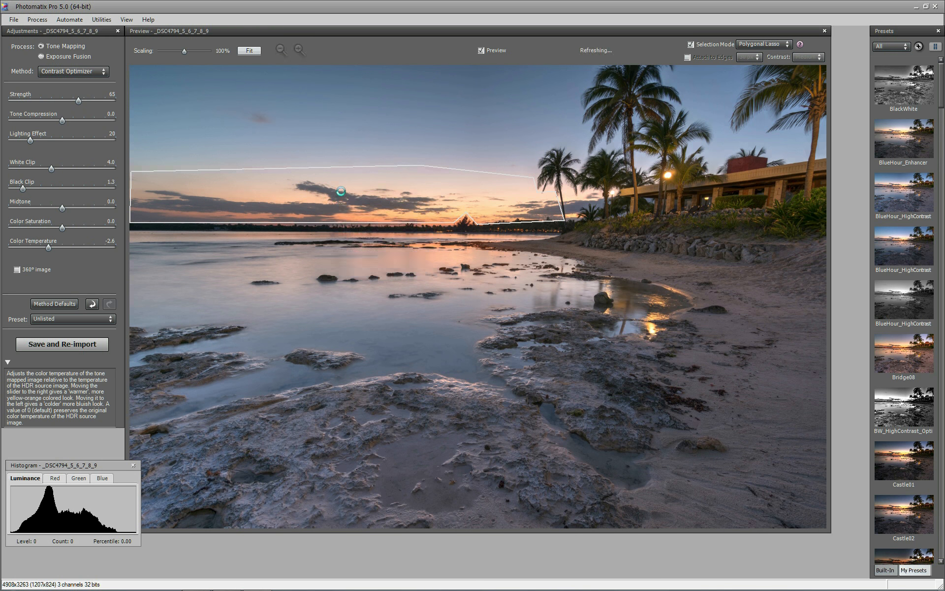
Step: Finish working on the selected sunset sky and turn off Selection Mode
right_click(301, 198)
left_click(308, 215)
left_click(690, 44)
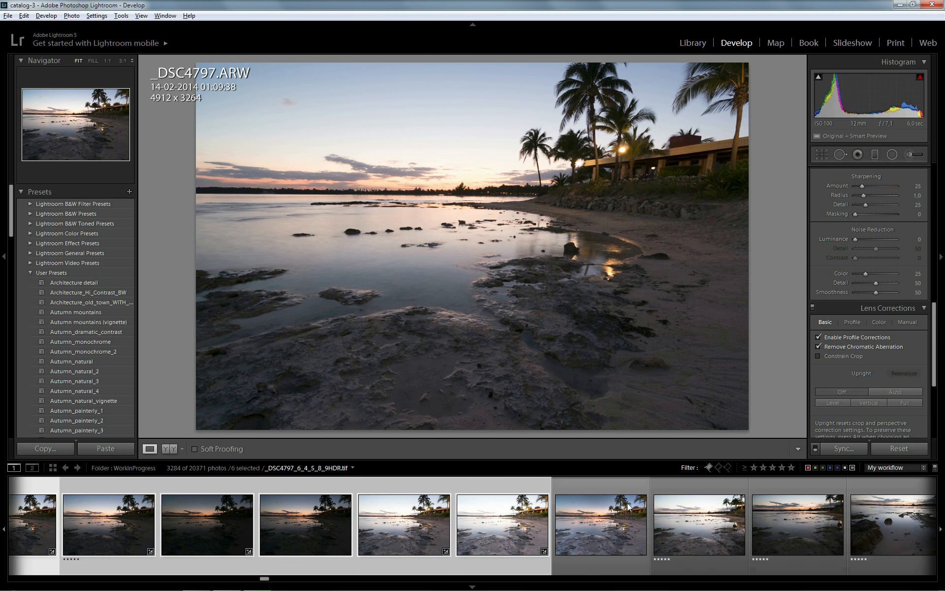
Step: Switch to Lightroom and open the merged _DSC4797_6_4_5_8_9HDR.tif for editing in Adobe Photoshop CC 2014
left_click(591, 530)
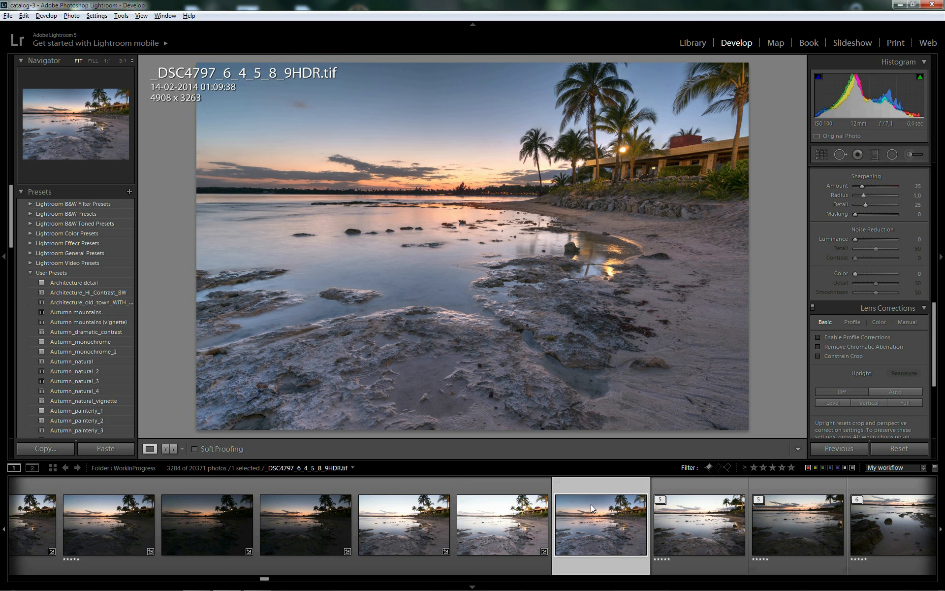
scroll(872, 268, "up", 10)
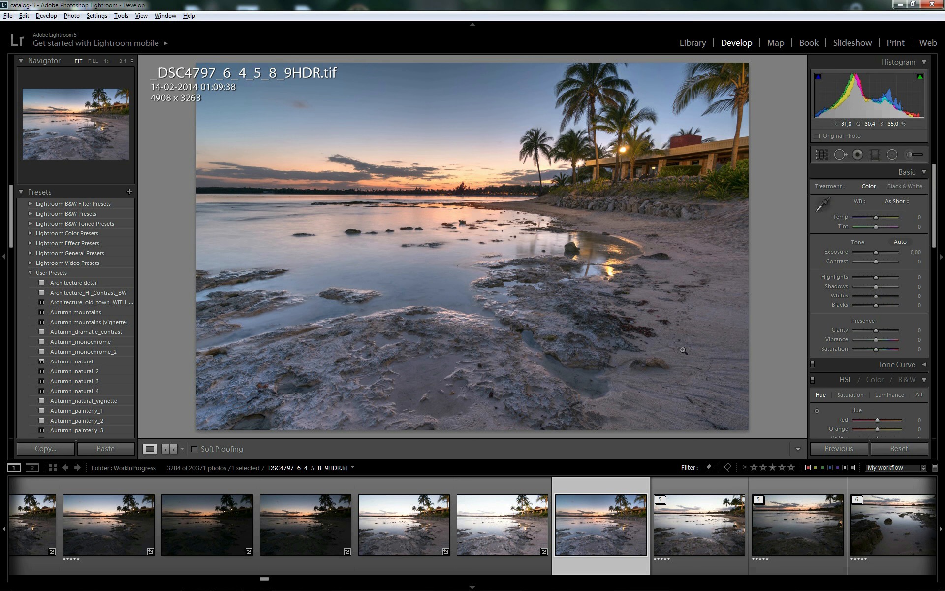
right_click(607, 515)
mouse_move(645, 301)
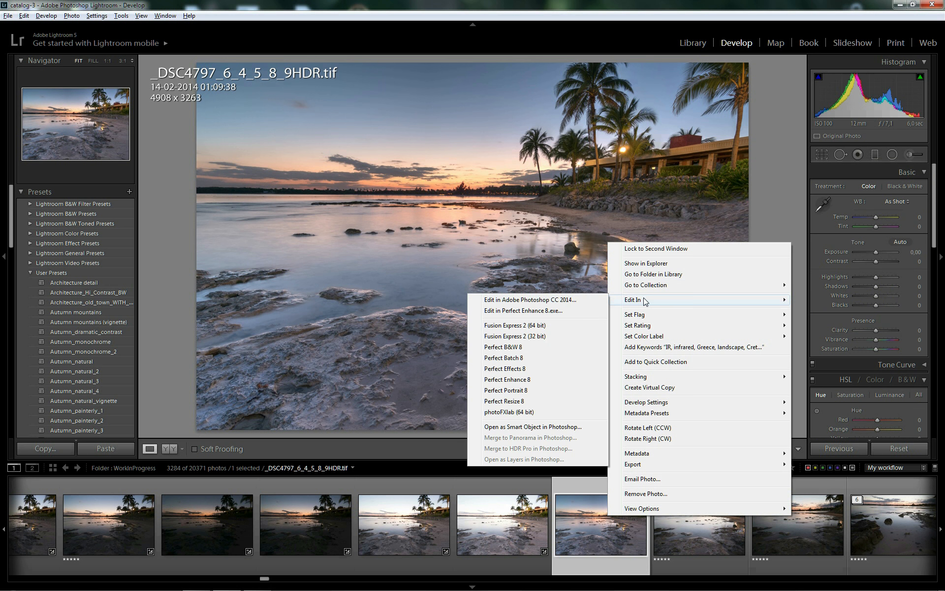
left_click(527, 305)
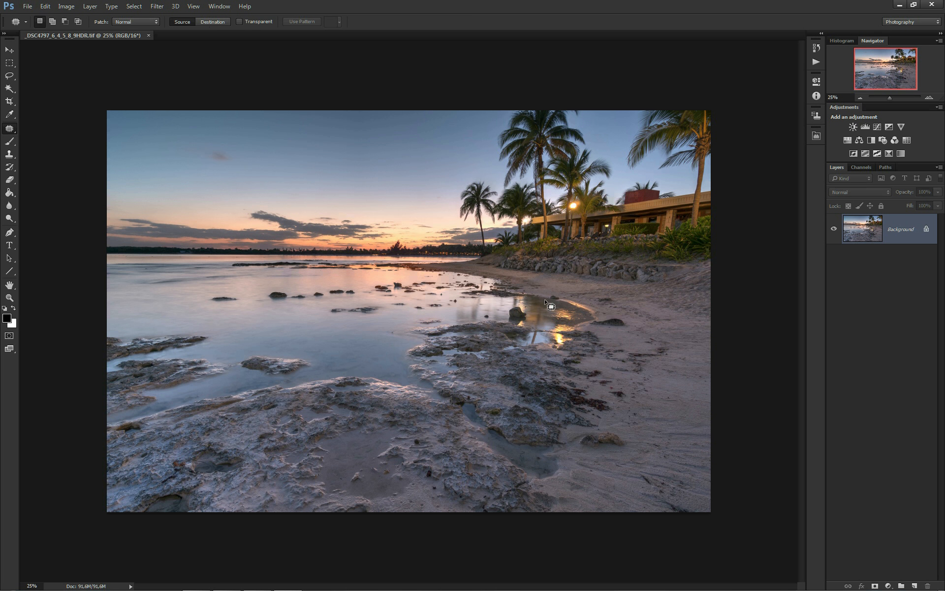
Step: Enlarge the Navigator preview and examine the rocks, water and sand at 100% magnification
scroll(547, 333, "up", 3)
scroll(534, 339, "down", 1)
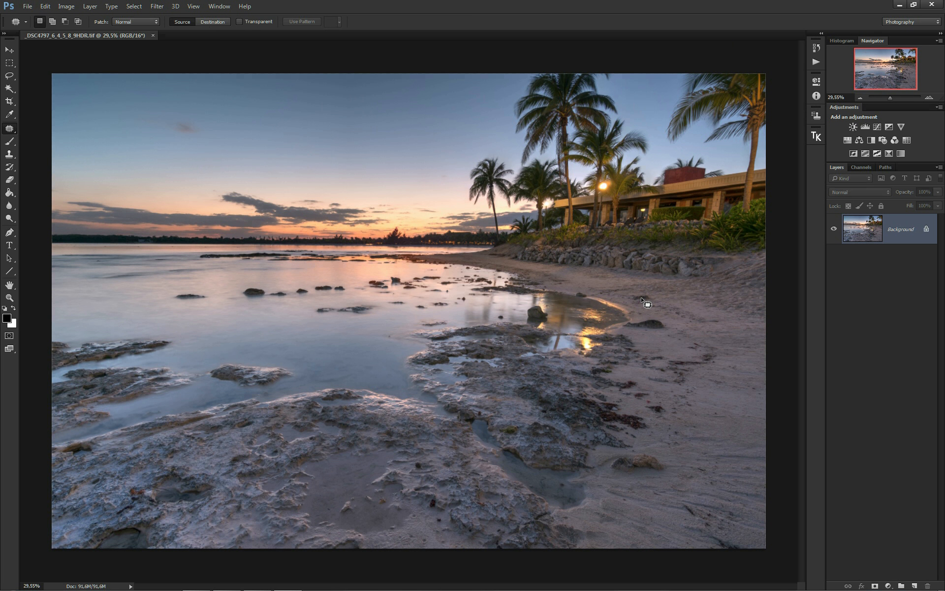
left_click_drag(866, 101, 870, 131)
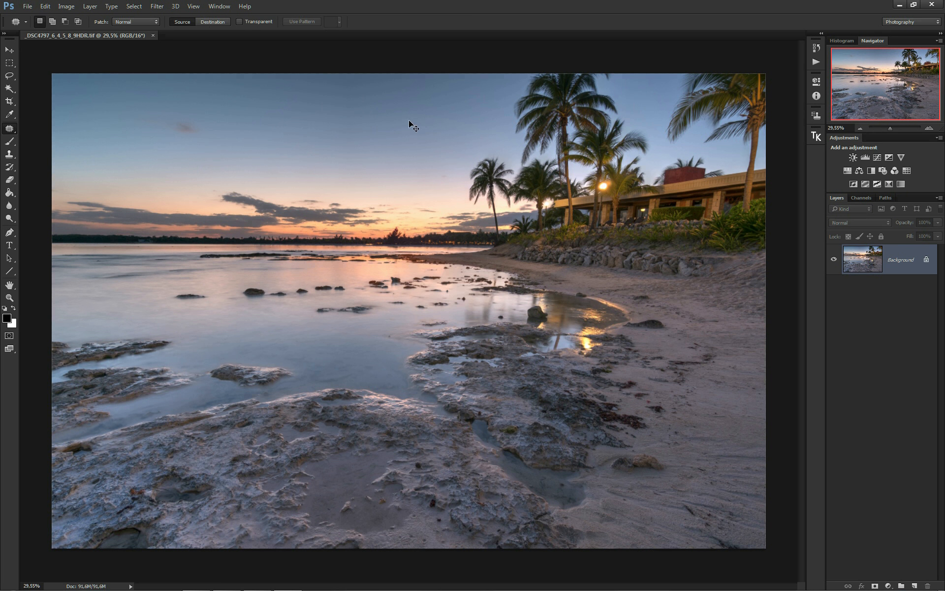
key("ctrl+1")
left_click_drag(879, 91, 840, 94)
scroll(489, 160, "down", 8)
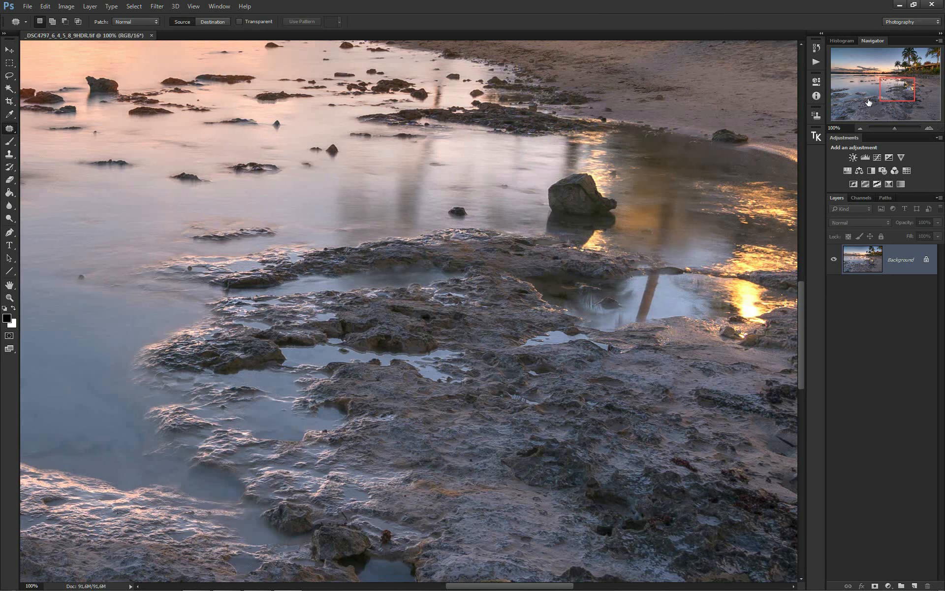
scroll(478, 162, "up", 2)
scroll(488, 196, "down", 1)
scroll(492, 199, "up", 1)
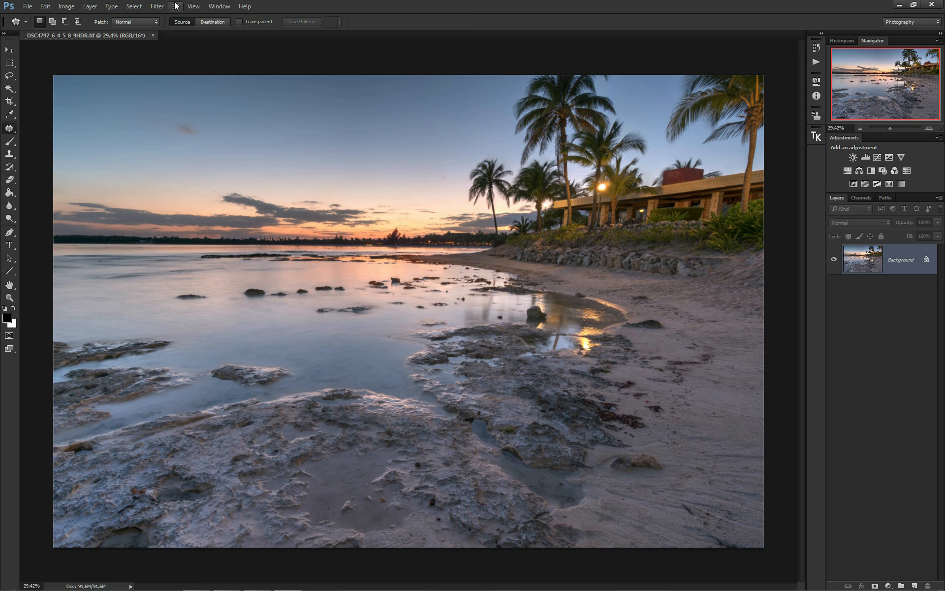
Step: Convert the Background layer for smart filters
left_click(157, 6)
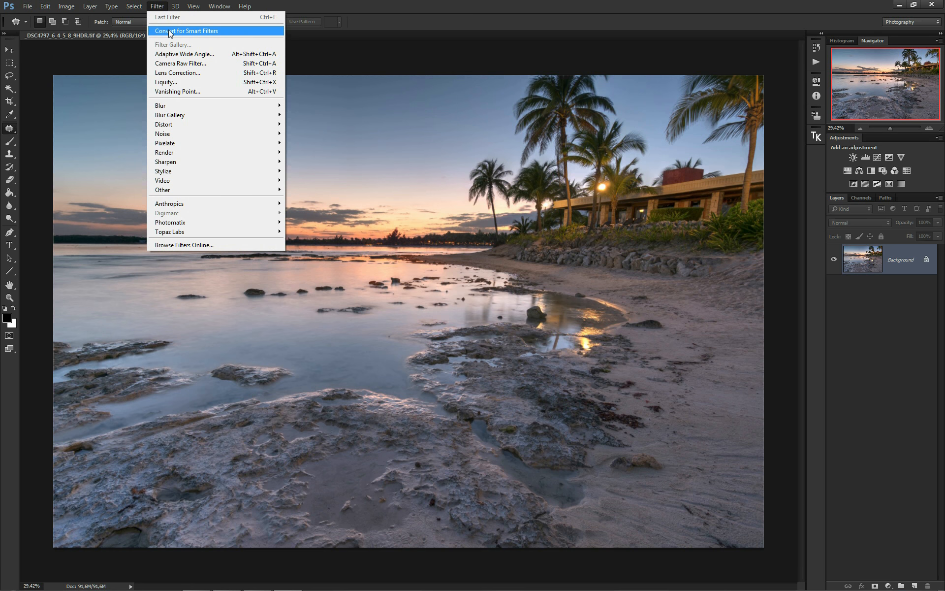
left_click(170, 31)
left_click(474, 219)
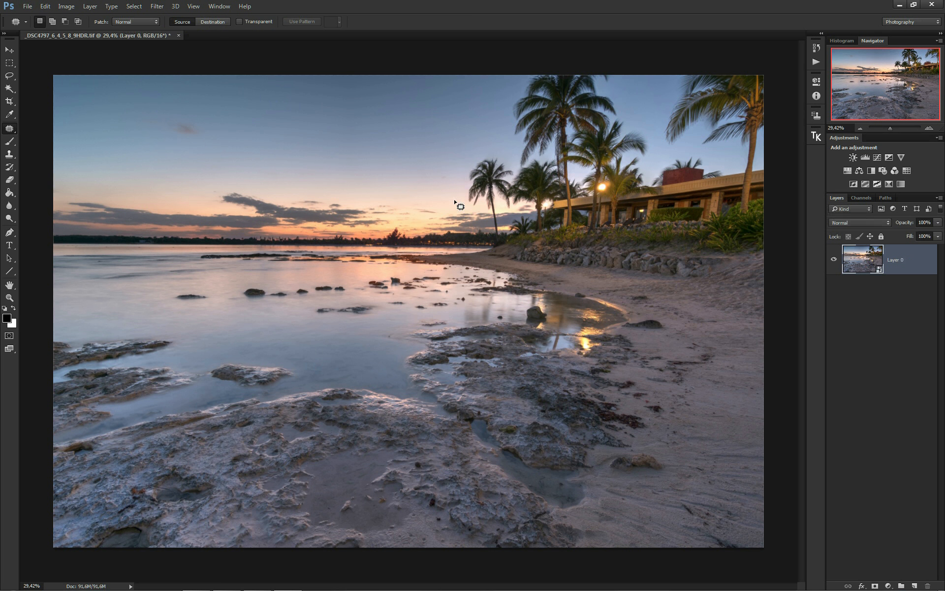
Step: Start the Topaz Clarity filter with Micro Contrast 0.27, Low Contrast 0.14 and High Contrast -0.22
left_click(157, 6)
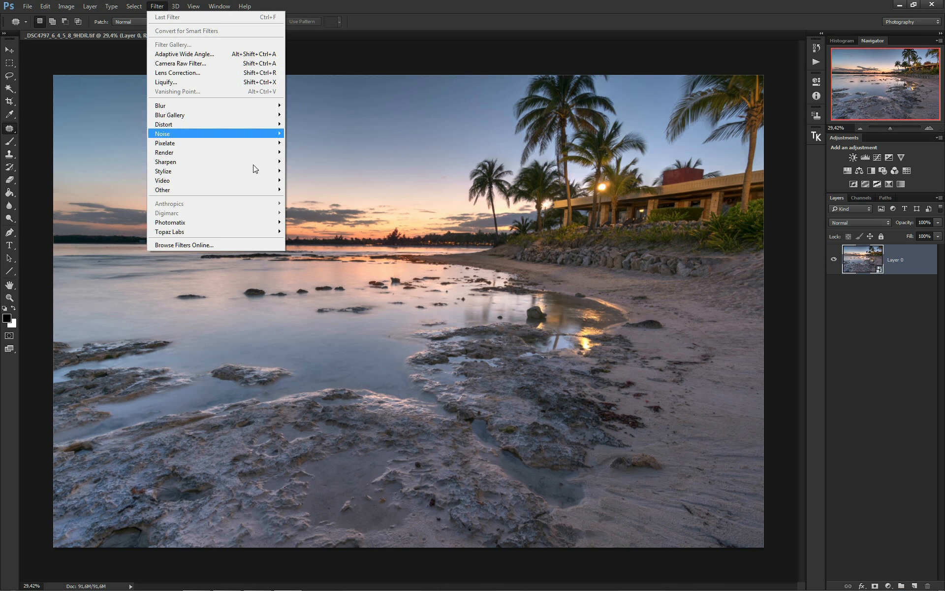
mouse_move(272, 232)
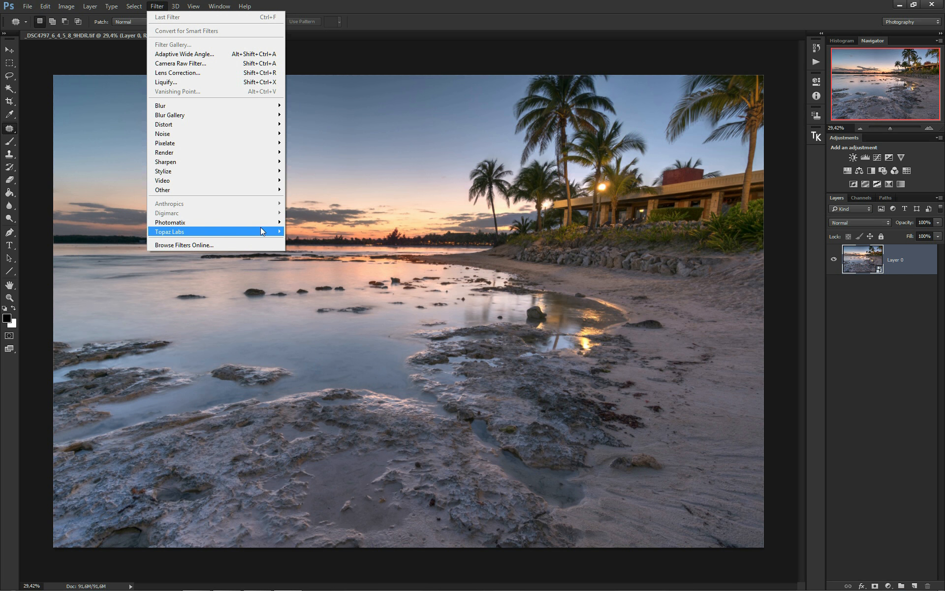
left_click(122, 250)
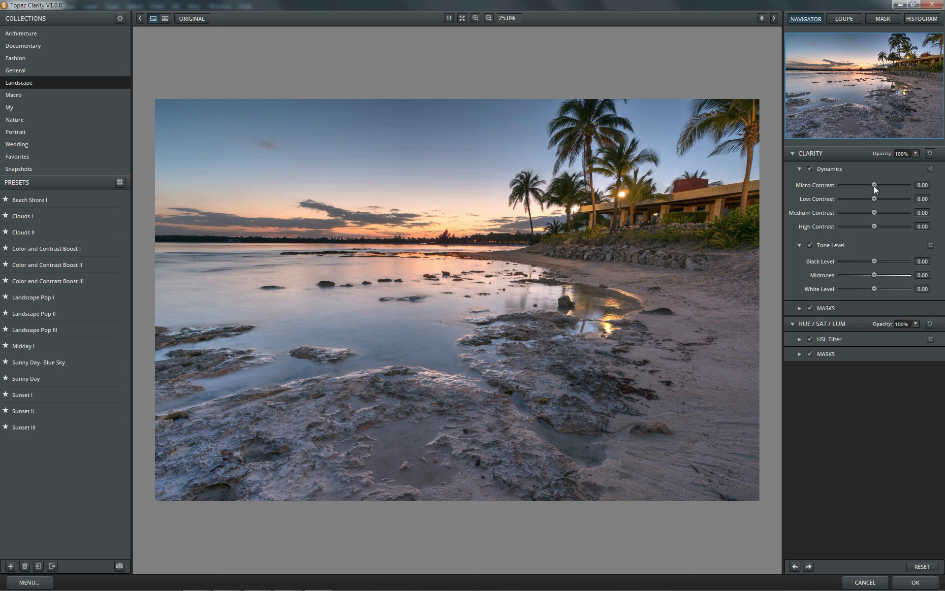
left_click_drag(874, 185, 883, 186)
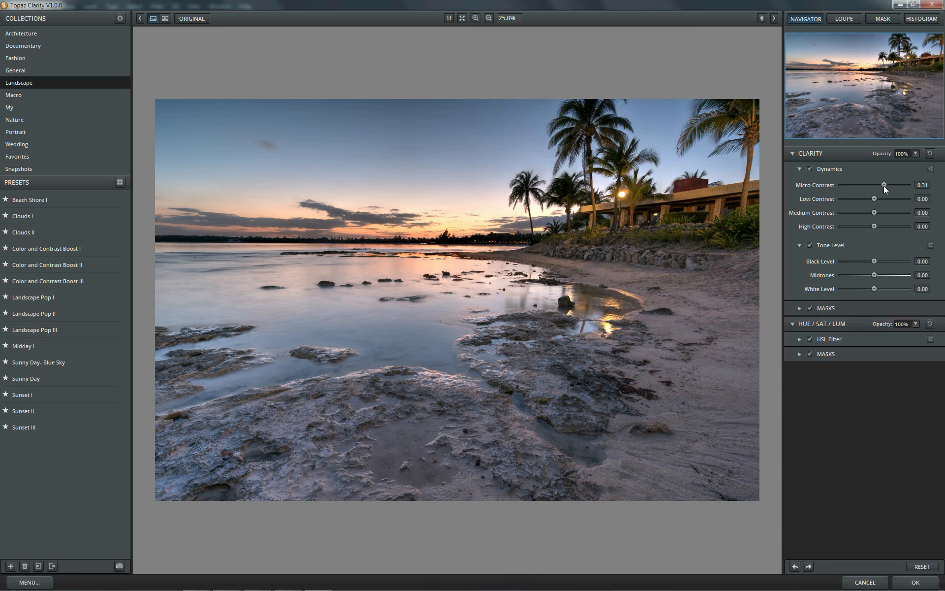
mouse_move(884, 185)
left_mouse_down()
mouse_move(872, 188)
mouse_move(882, 188)
left_mouse_up()
left_click_drag(873, 199, 879, 199)
left_click_drag(875, 230, 864, 229)
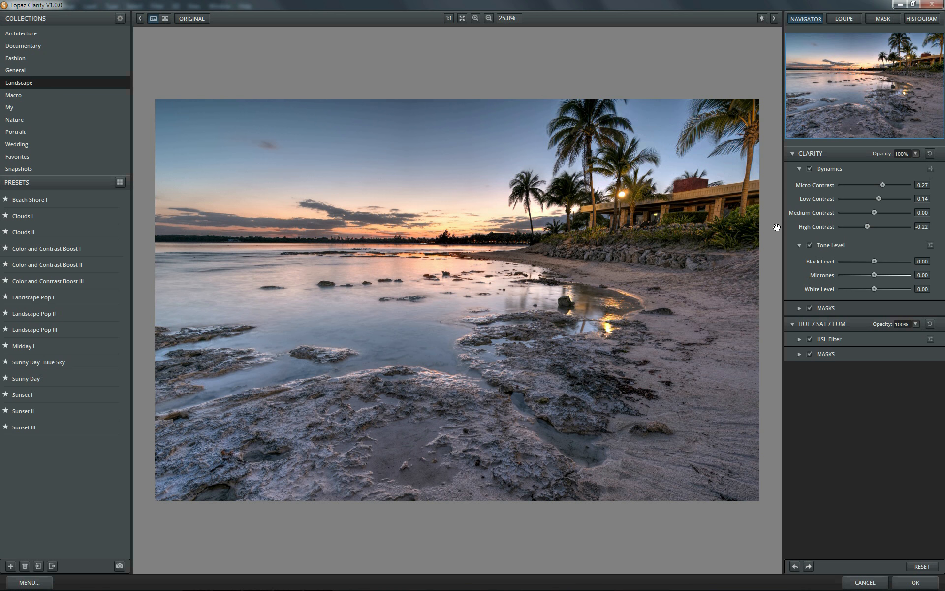
Step: Hide the clarity effect from the sky by painting its mask with brush size 0.67, and apply the filter
left_click(798, 308)
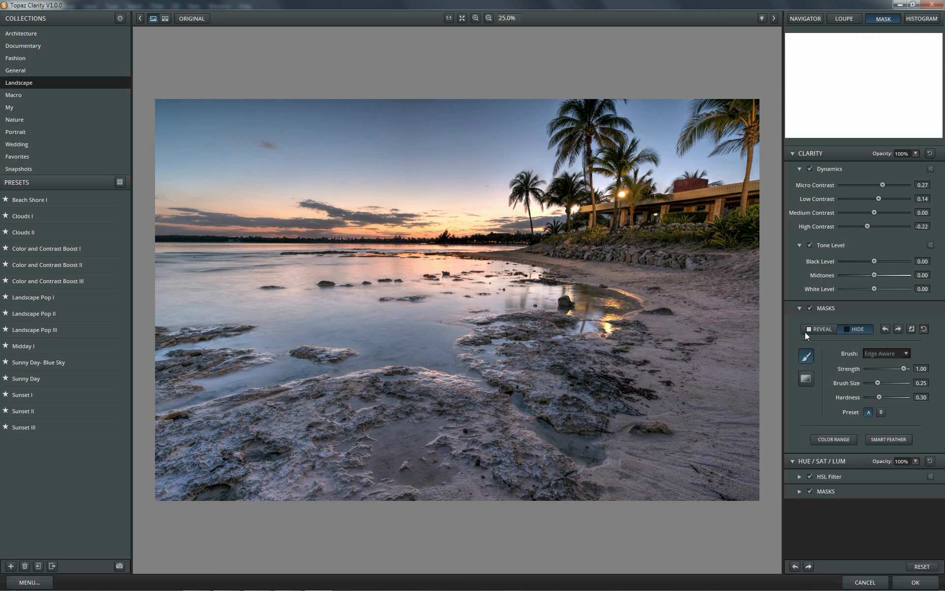
left_click_drag(877, 383, 892, 383)
left_click(519, 113)
mouse_move(298, 80)
left_mouse_down()
mouse_move(270, 99)
mouse_move(468, 105)
mouse_move(110, 97)
left_mouse_up()
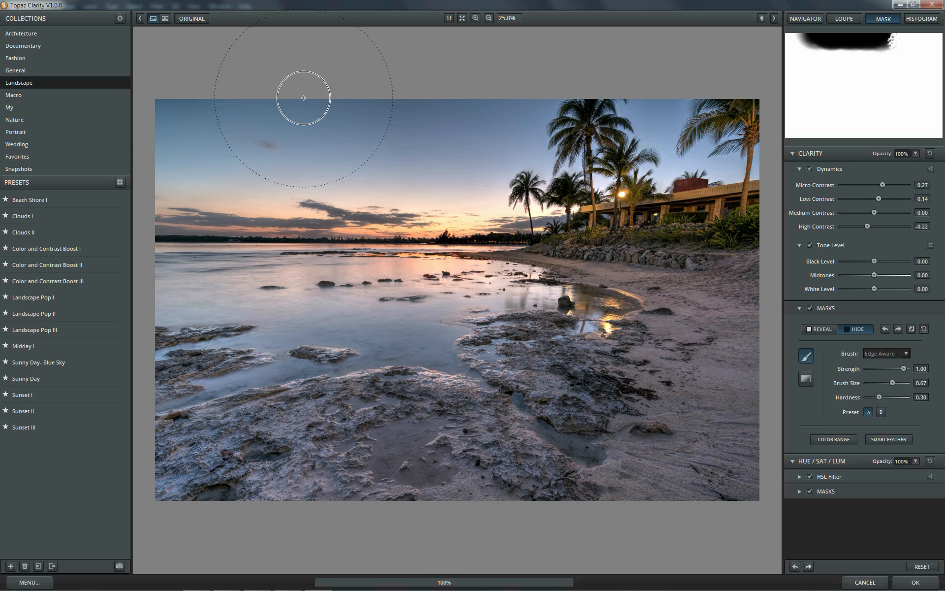
mouse_move(641, 102)
left_mouse_down()
mouse_move(685, 97)
mouse_move(677, 143)
mouse_move(772, 160)
mouse_move(693, 165)
mouse_move(660, 129)
mouse_move(434, 205)
mouse_move(145, 210)
mouse_move(516, 225)
mouse_move(543, 179)
mouse_move(145, 161)
mouse_move(341, 220)
mouse_move(352, 238)
mouse_move(247, 292)
mouse_move(703, 236)
mouse_move(373, 181)
left_mouse_up()
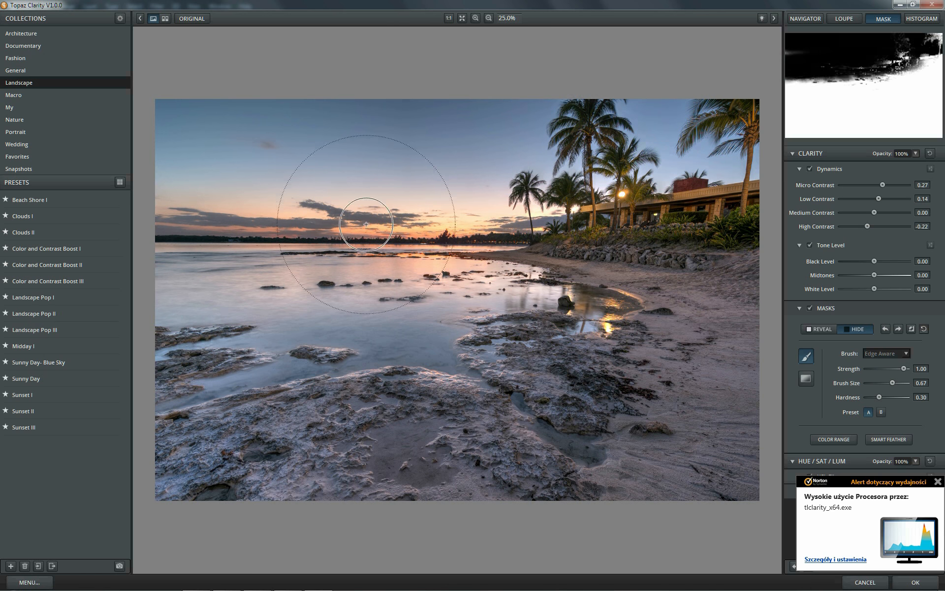
left_click(937, 481)
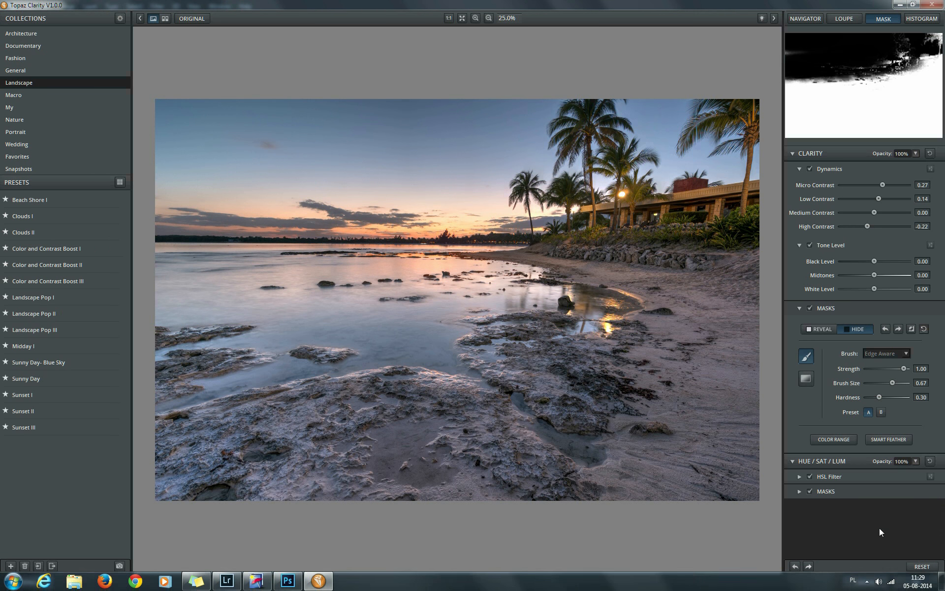
left_click(908, 580)
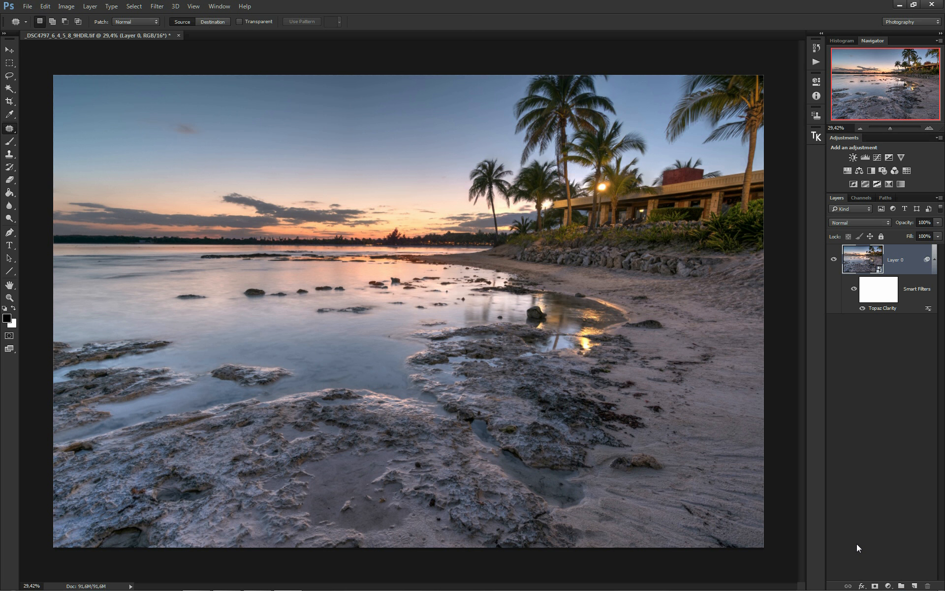
Step: Generate the mid-tone luminosity masks with TKActions and add a Curves layer masked by mid-tones level 1
left_click(816, 136)
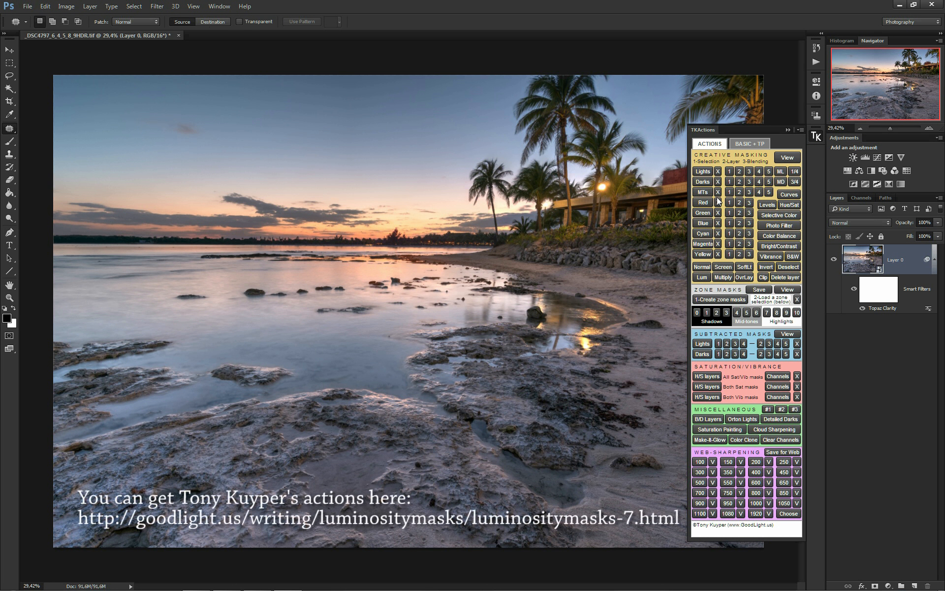
left_click(702, 191)
left_click(729, 192)
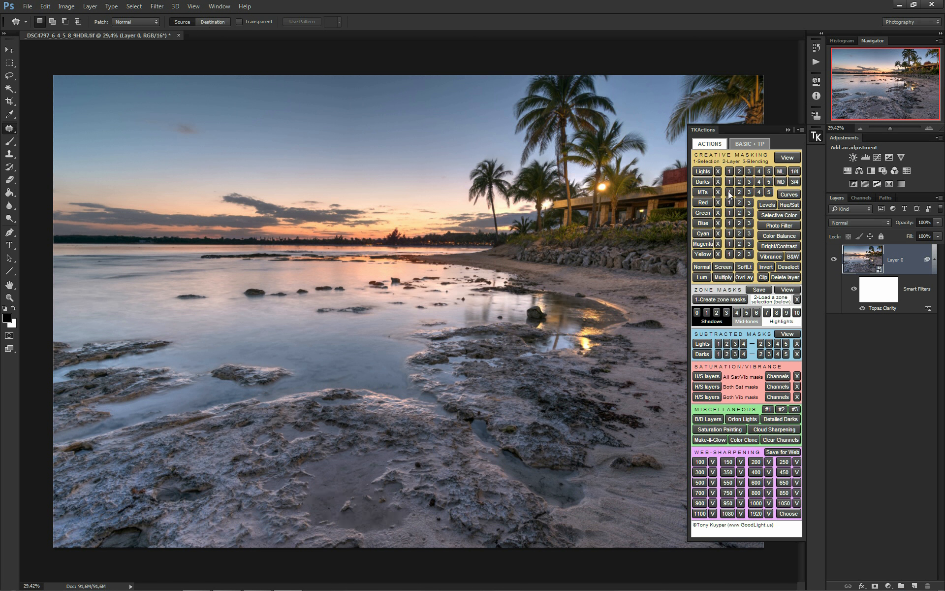
left_click(786, 194)
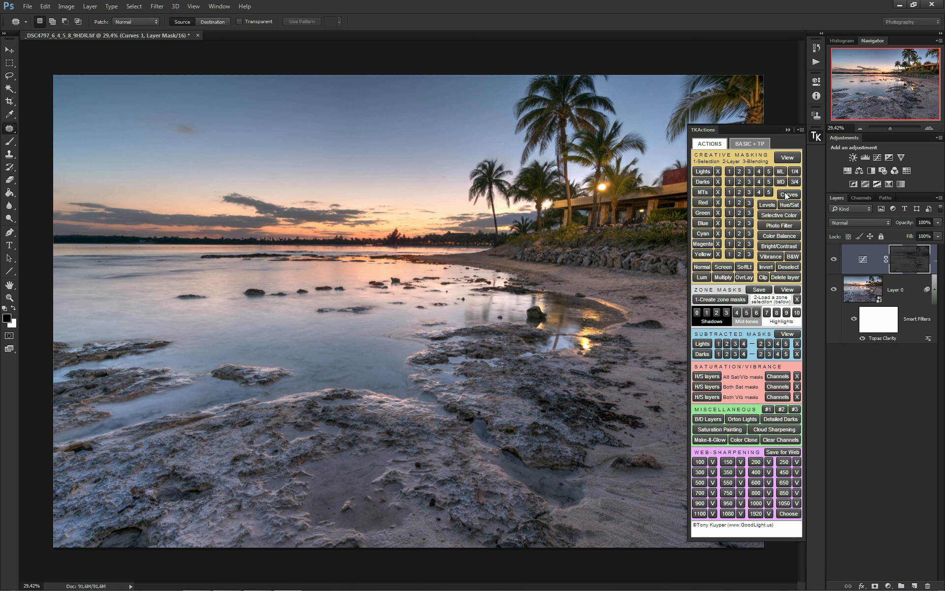
left_click(816, 137)
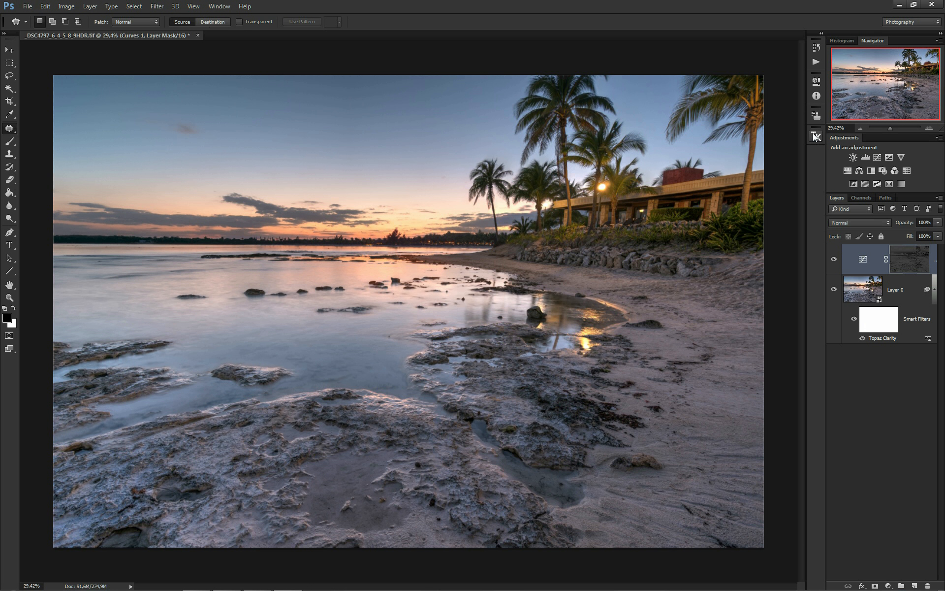
Step: Increase mid-tone contrast on the Curves layer by setting the black point input to 47 and the white point input to 210
double_click(865, 262)
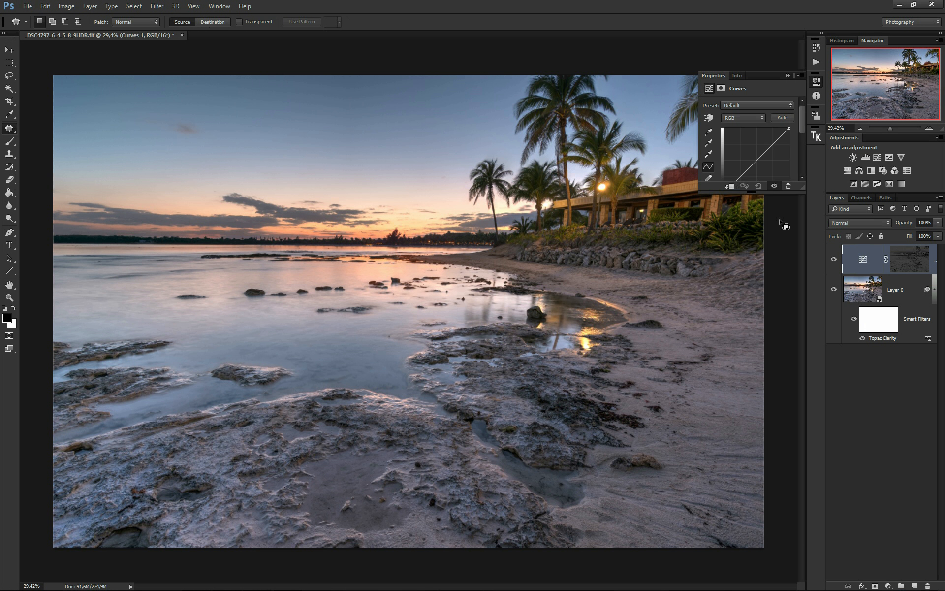
left_click_drag(751, 194, 667, 272)
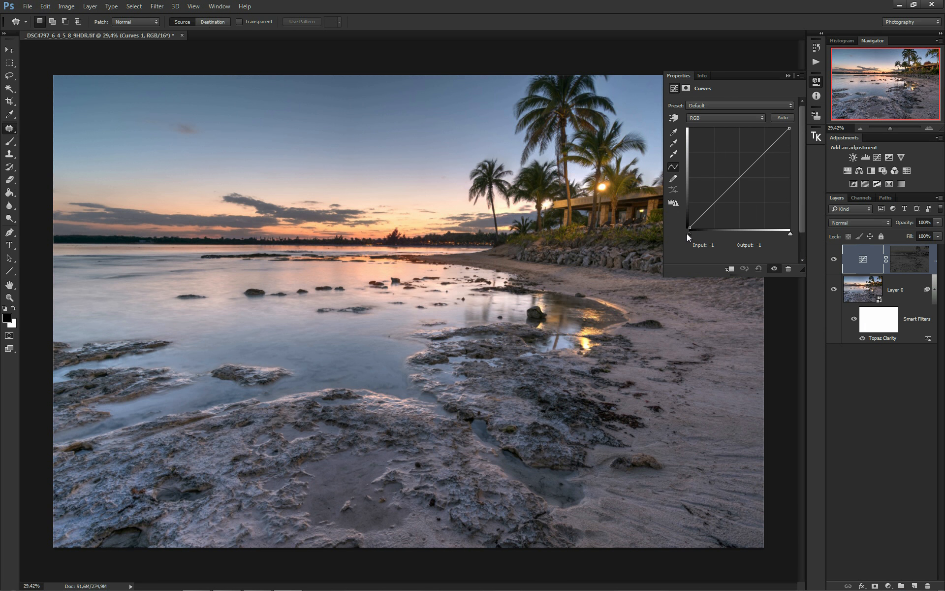
left_click_drag(687, 233, 708, 233)
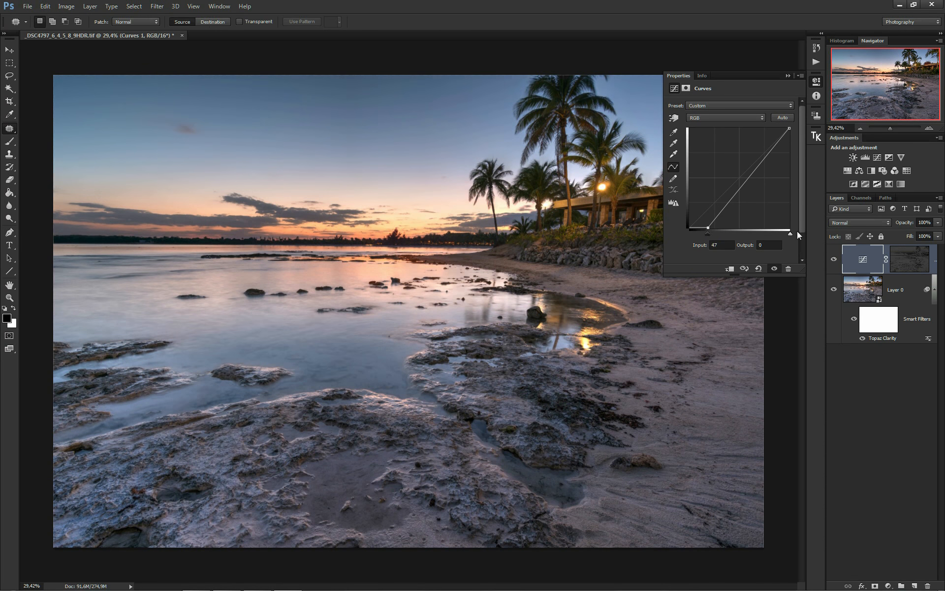
left_click_drag(789, 235, 772, 234)
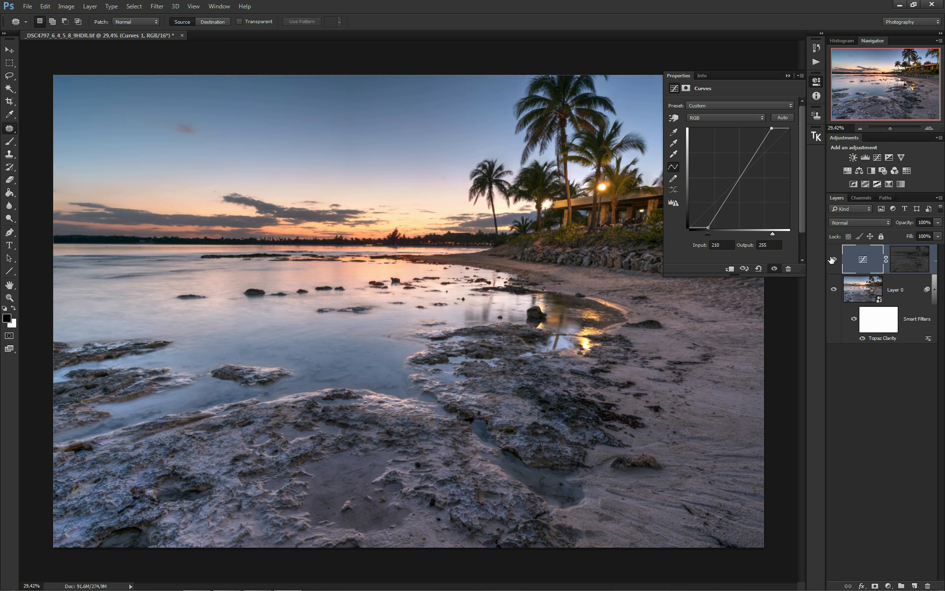
left_click(817, 141)
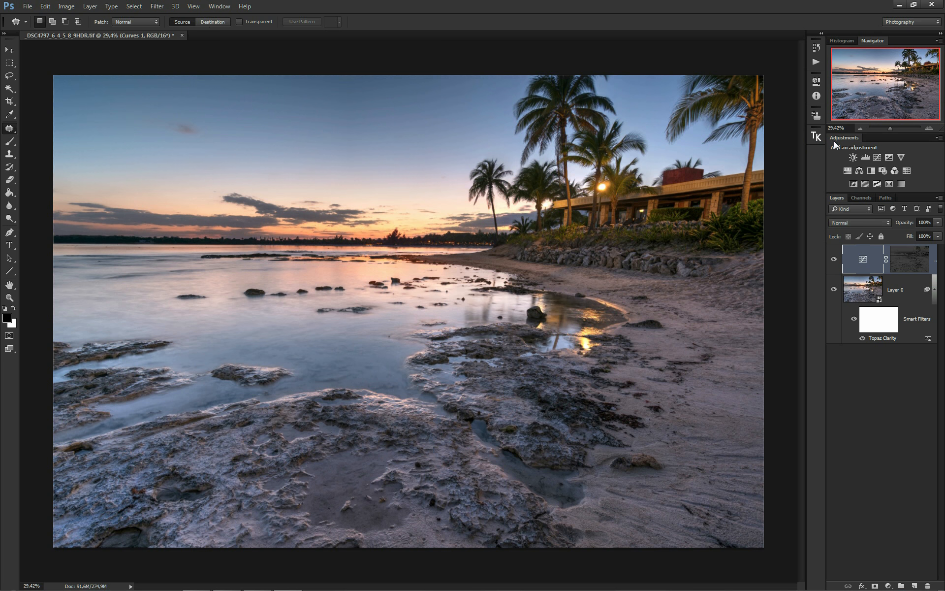
Step: Generate the Lights luminosity masks with TKActions and display the Bright Lights (3) channel
left_click(818, 138)
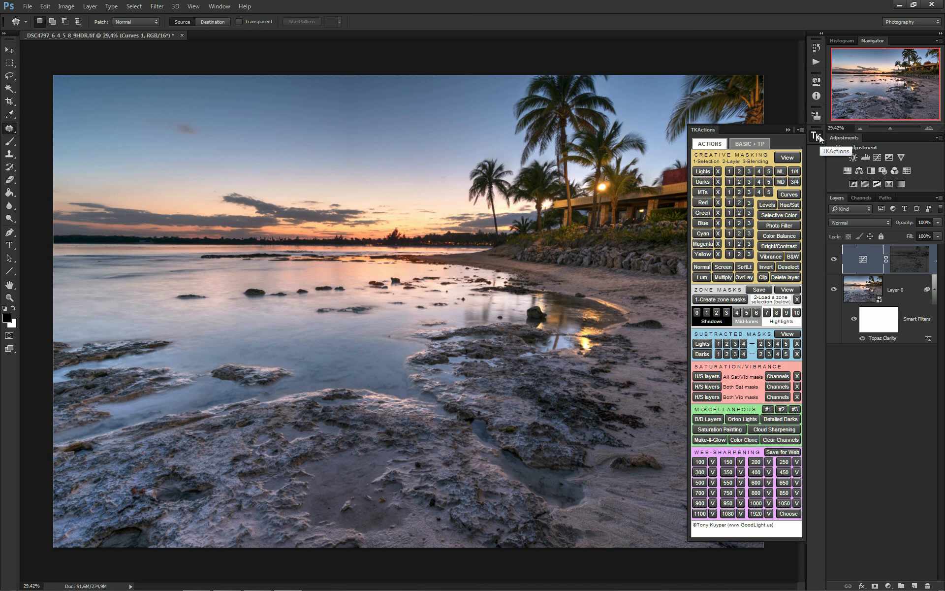
left_click(701, 170)
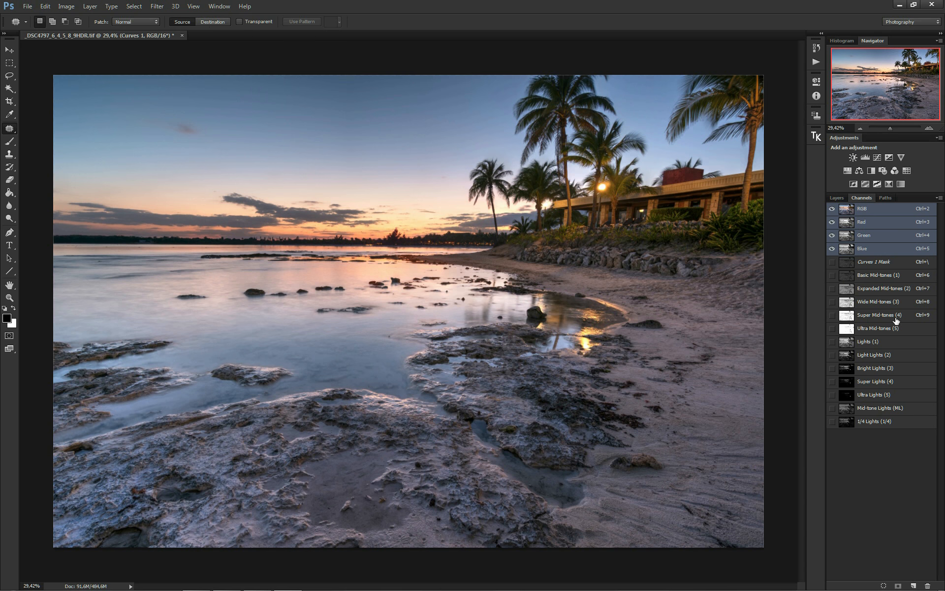
left_click(858, 344)
left_click(848, 369)
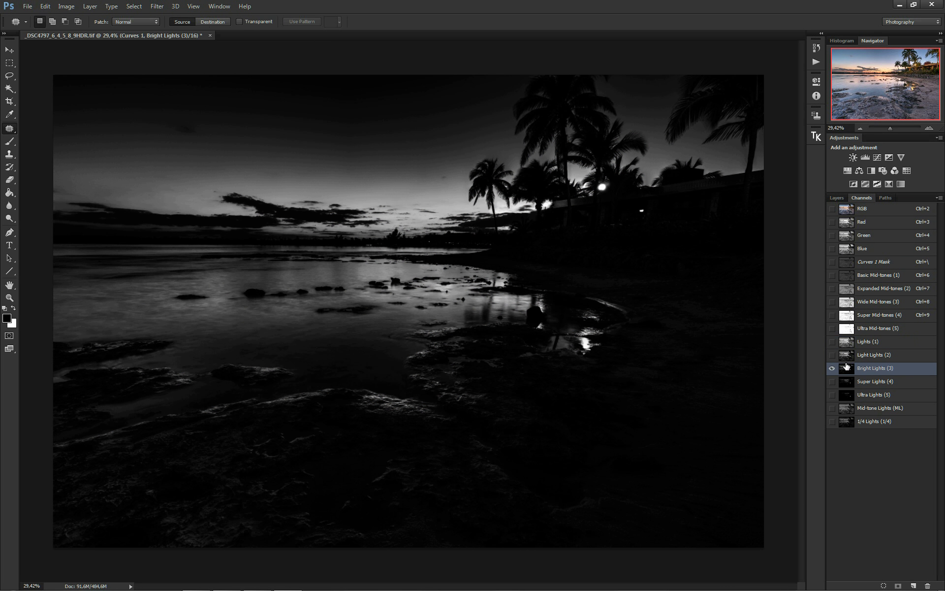
Step: Load the Bright Lights (3) channel as a selection and add a Curves adjustment layer masked by it
left_click(847, 373, "ctrl")
left_click(836, 197)
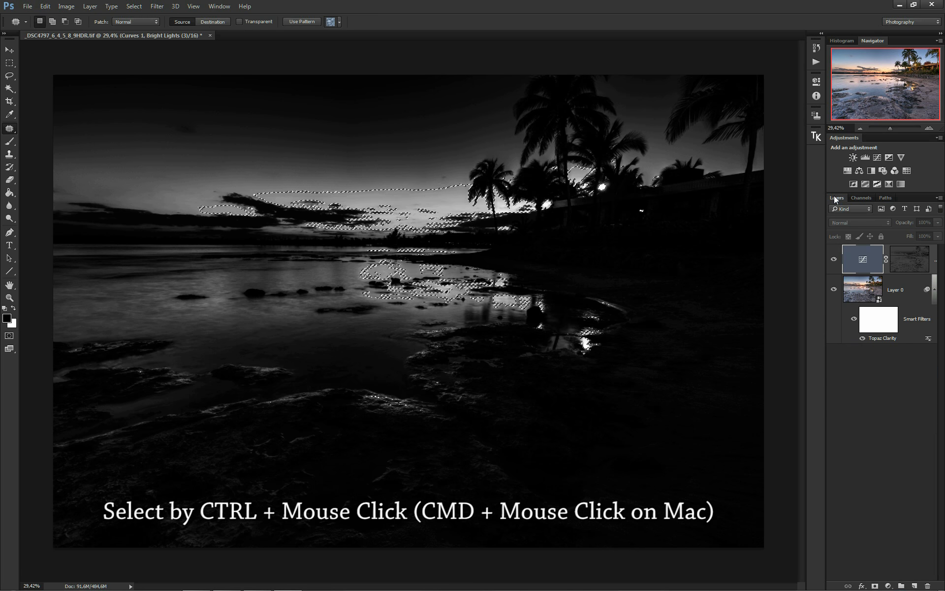
left_click(881, 158)
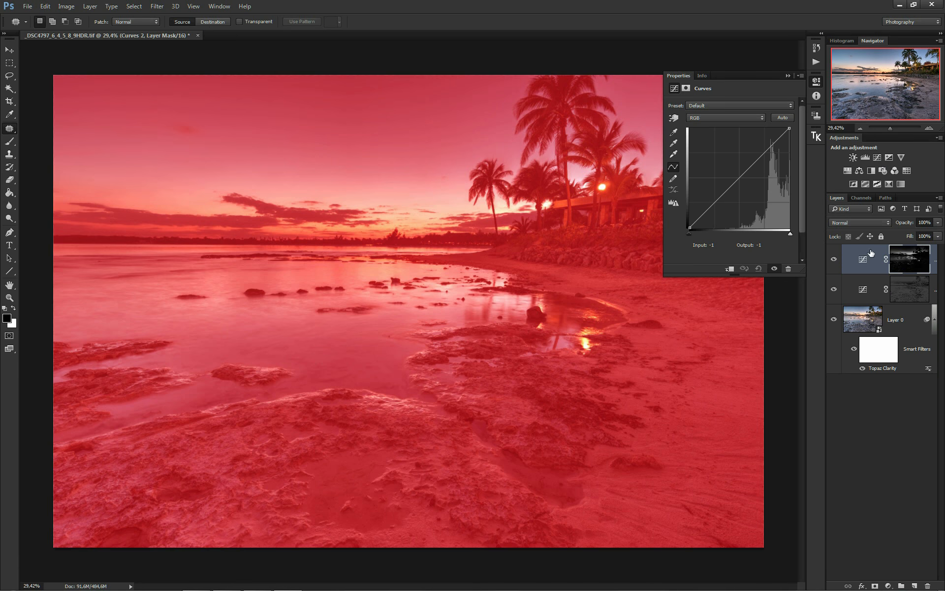
Step: Set the highlights Curves layer to Multiply blending at 34% opacity and compare the image with the layer hidden and shown
left_click(857, 222)
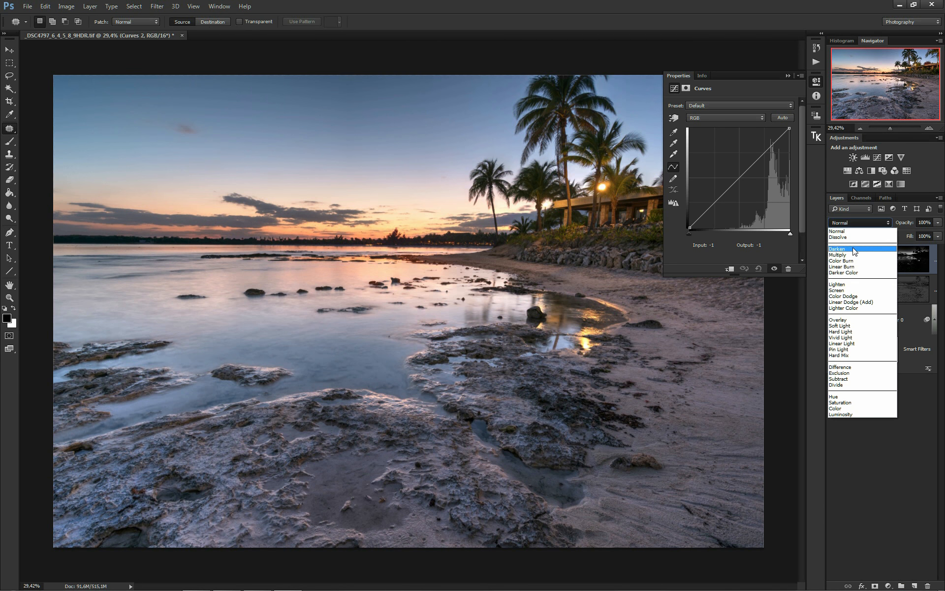
left_click(850, 256)
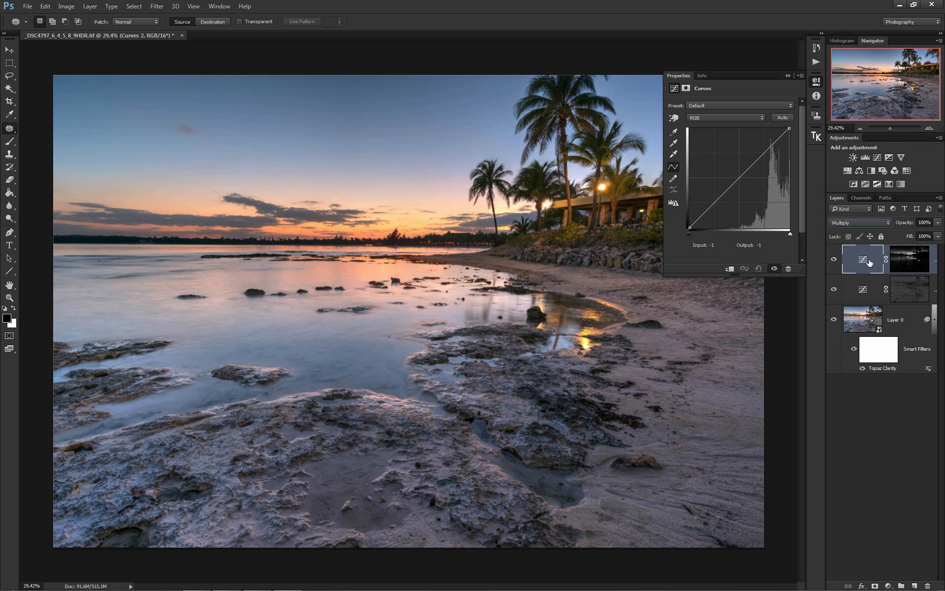
left_click_drag(904, 222, 869, 225)
left_click(832, 259)
left_click(832, 259)
left_click_drag(906, 225, 908, 225)
left_click(833, 260)
left_click(833, 260)
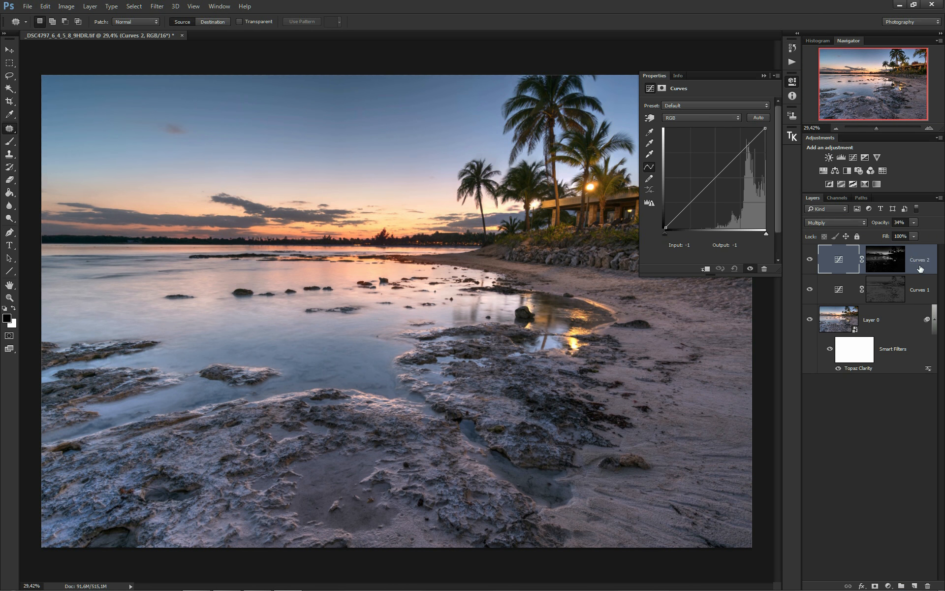
Step: Rename the upper Curves layer "Higlights contrast" and the lower Curves layer "Midtones contrast"
double_click(919, 259)
type("Higlights contrast")
key("Return")
double_click(918, 289)
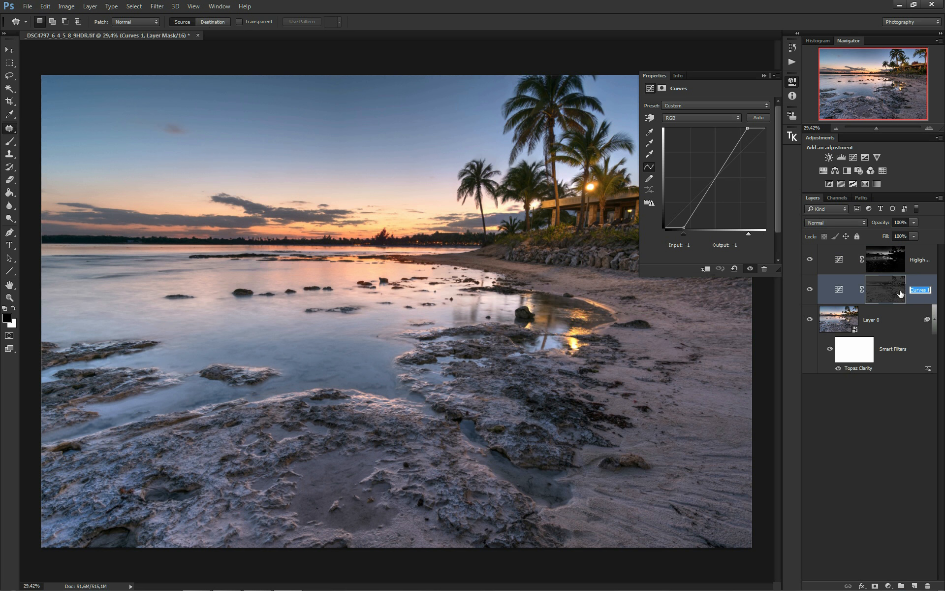
type("contrast")
key("Return")
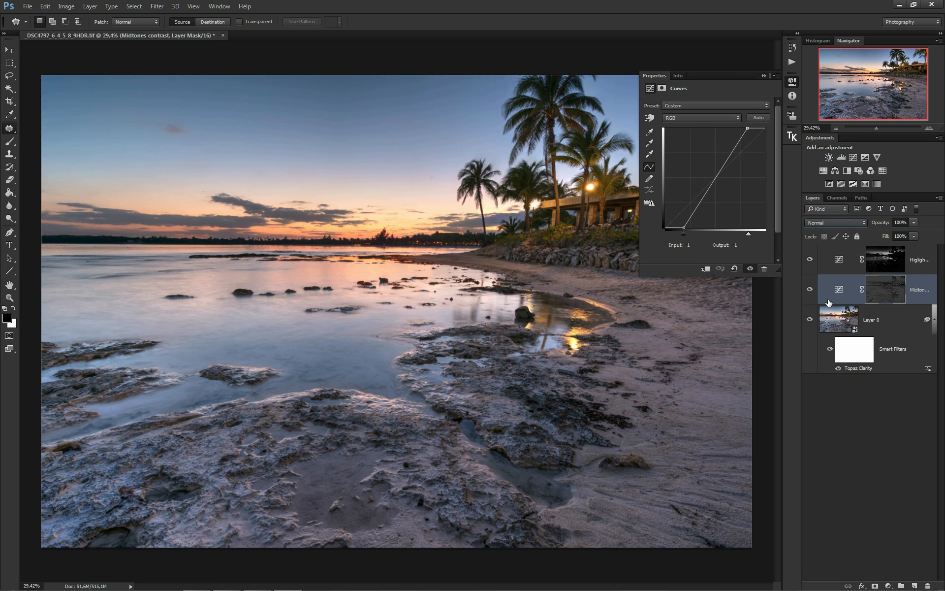
Step: Add a Vibrance adjustment above the highlights contrast layer with vibrance at +33, and name it "Global vibrance"
left_click(791, 82)
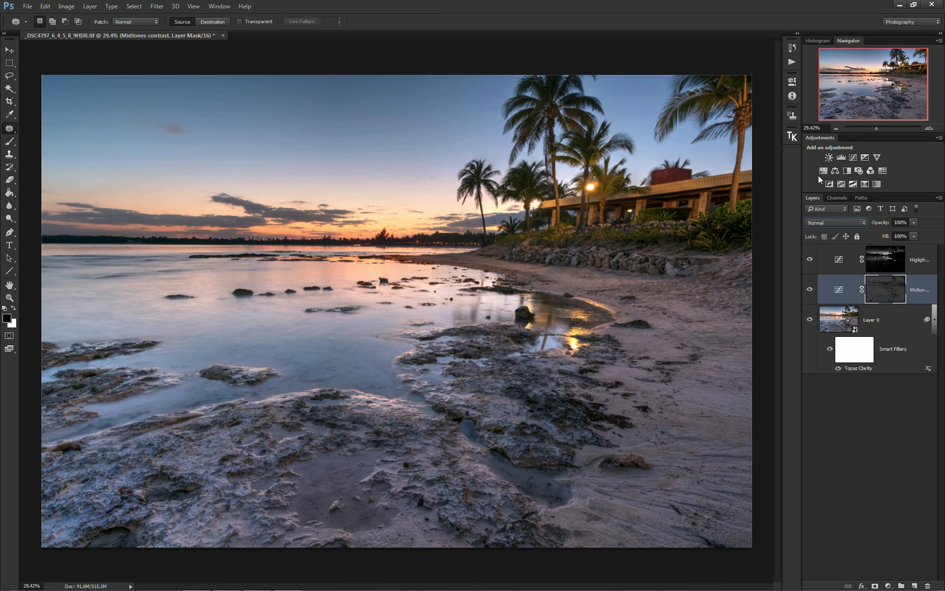
left_click(839, 260)
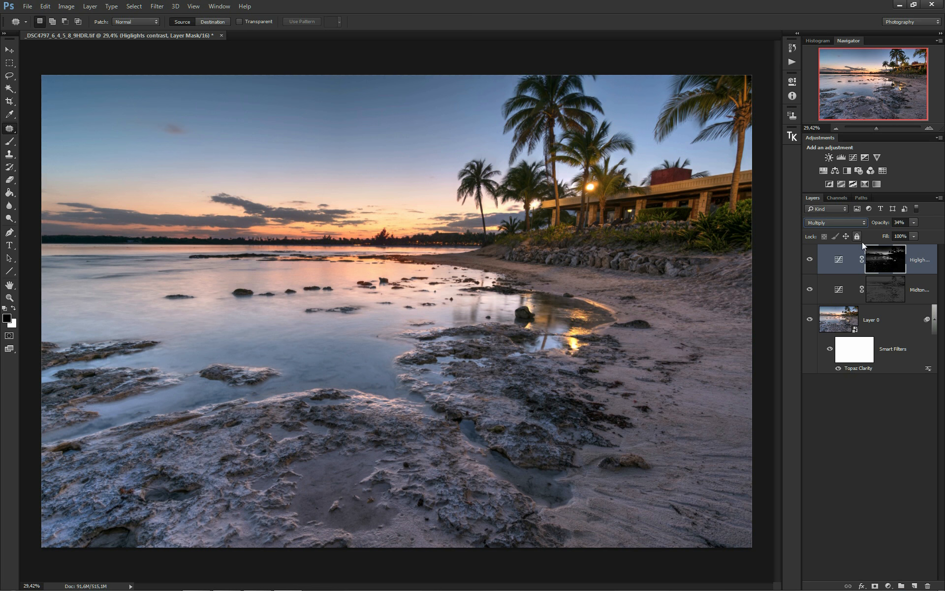
left_click(876, 157)
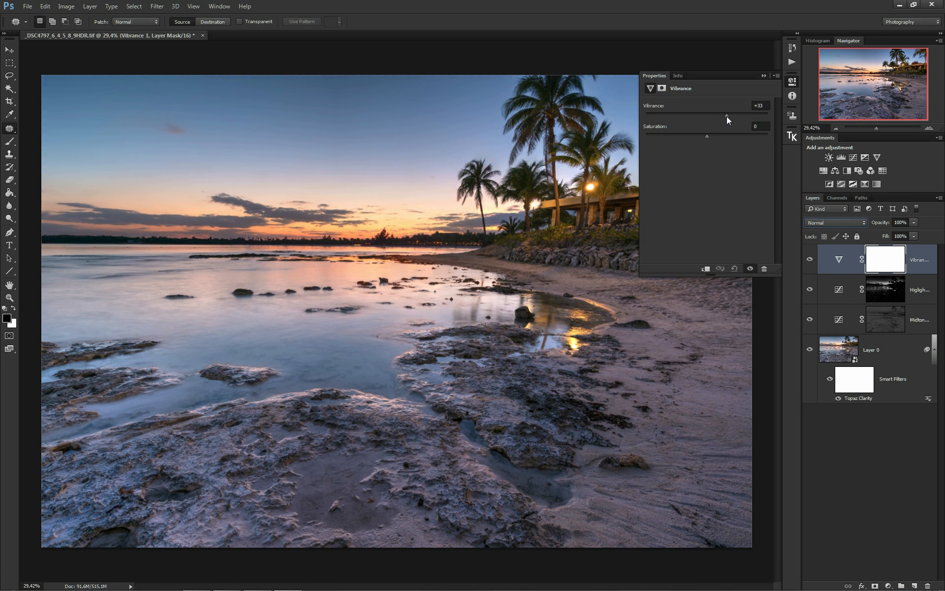
left_click(792, 81)
double_click(914, 259)
type("Global Vibranc")
key("Return")
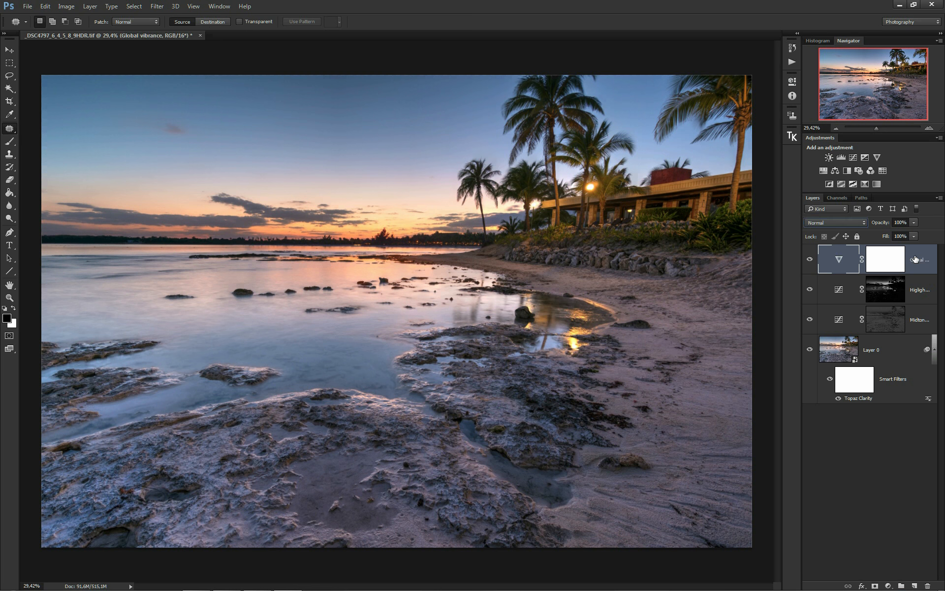
Step: Add a Color Balance adjustment layer above Global vibrance and name it "Global colour balance"
key("ctrl+plus")
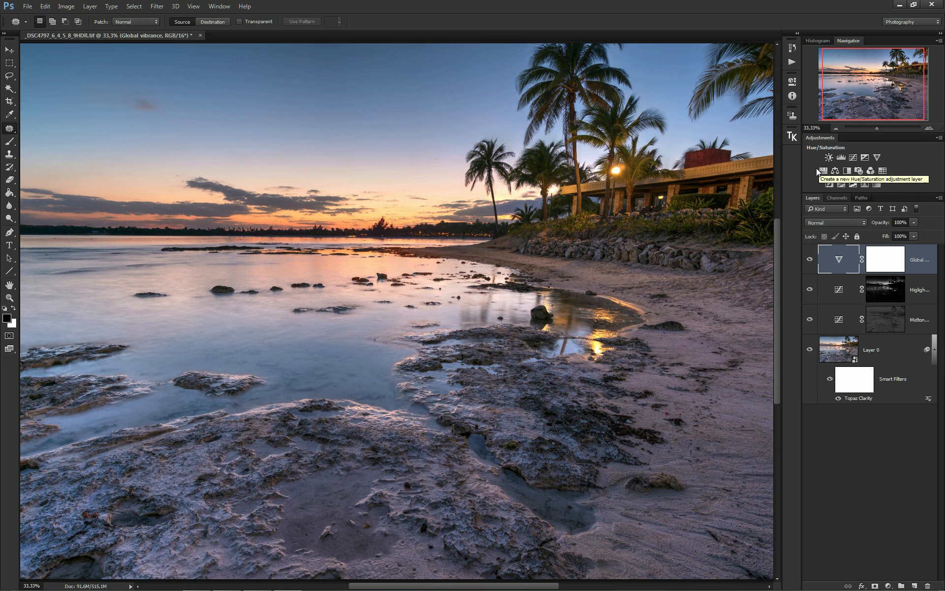
left_click(835, 170)
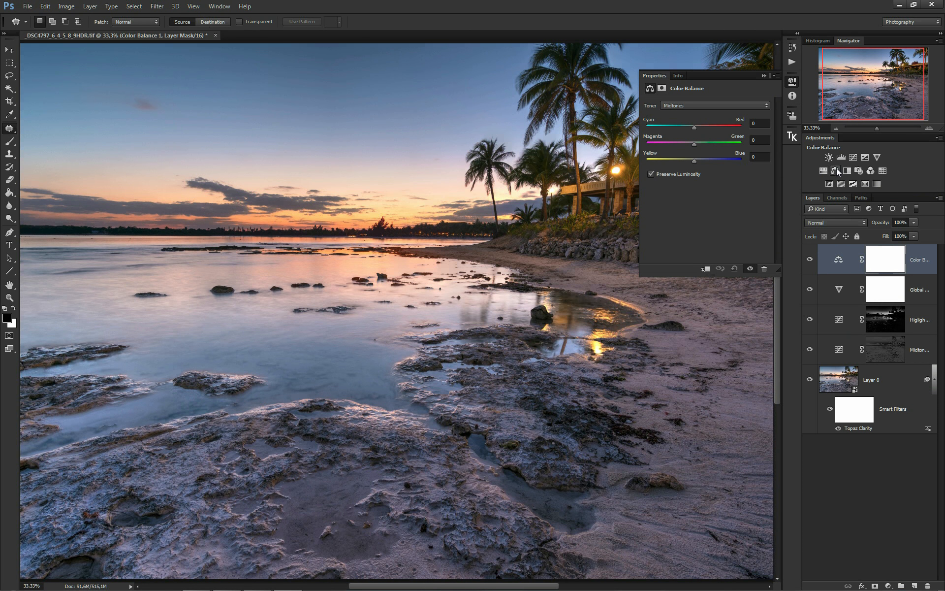
double_click(918, 264)
type("Global cclour balance")
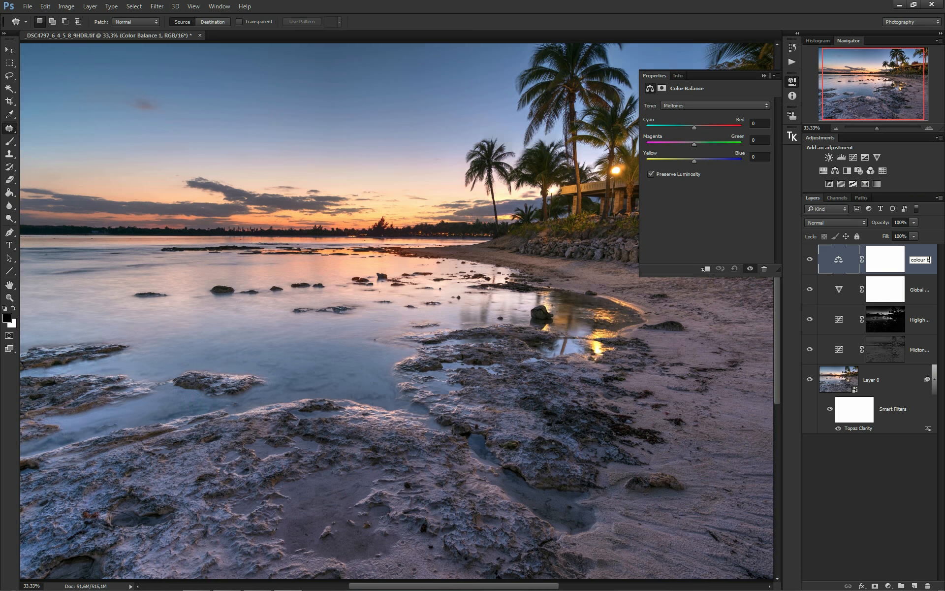
key("Return")
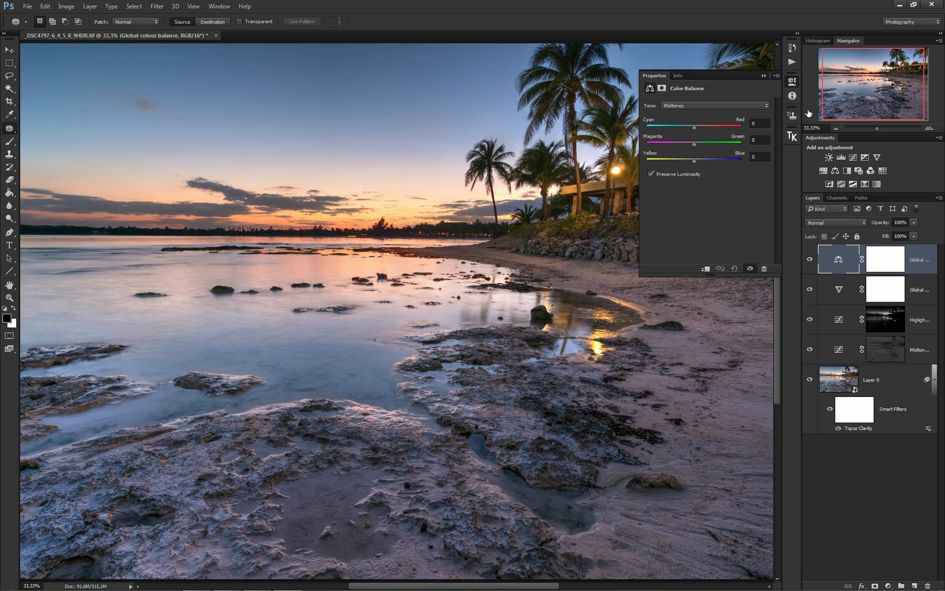
Step: Set the midtones colour balance to -2 magenta-green and +5 yellow-blue, comparing the image with the layer hidden and shown
key("ctrl+0")
left_click(694, 144)
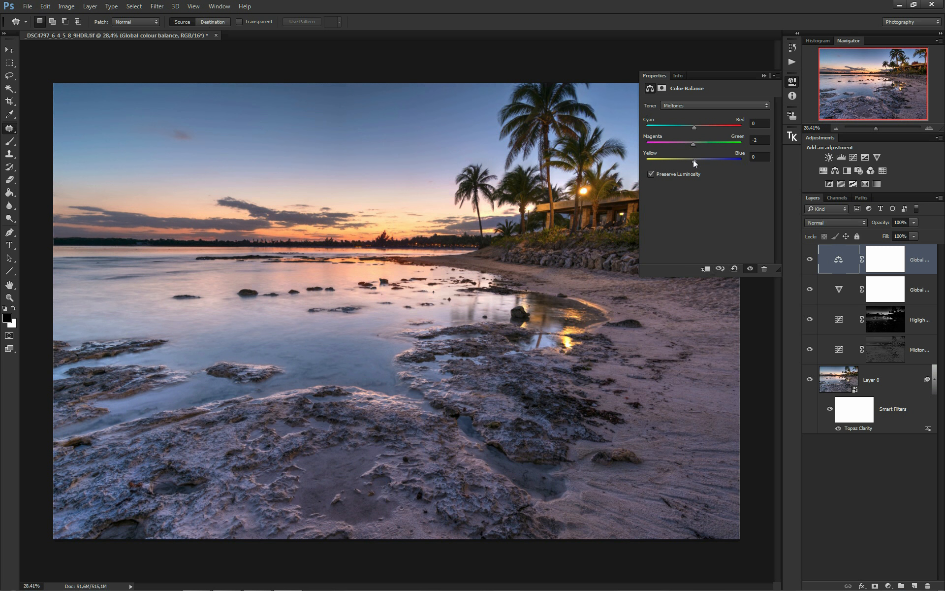
left_click_drag(694, 161, 696, 161)
left_click(810, 260)
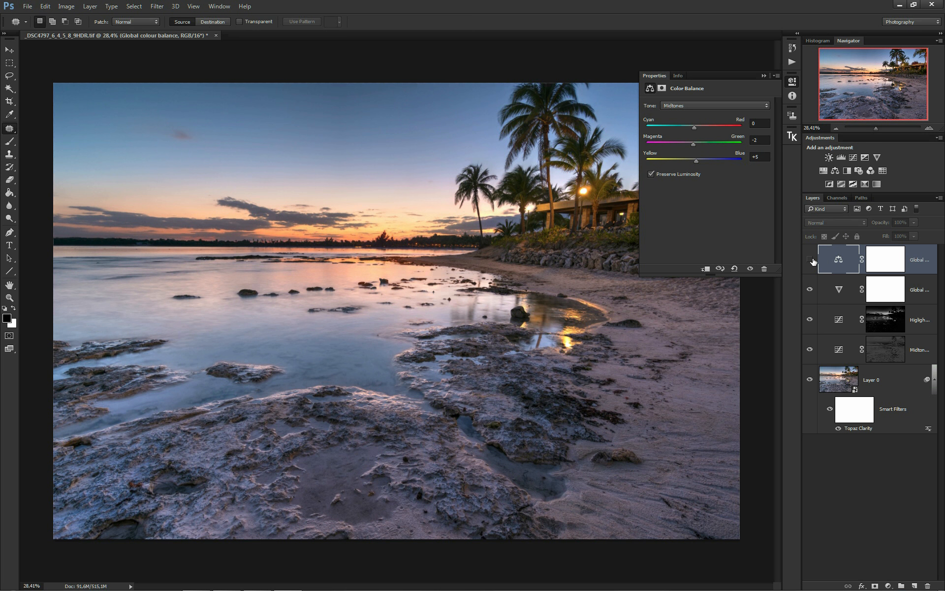
left_click(810, 260)
left_click(810, 260)
left_click(811, 260)
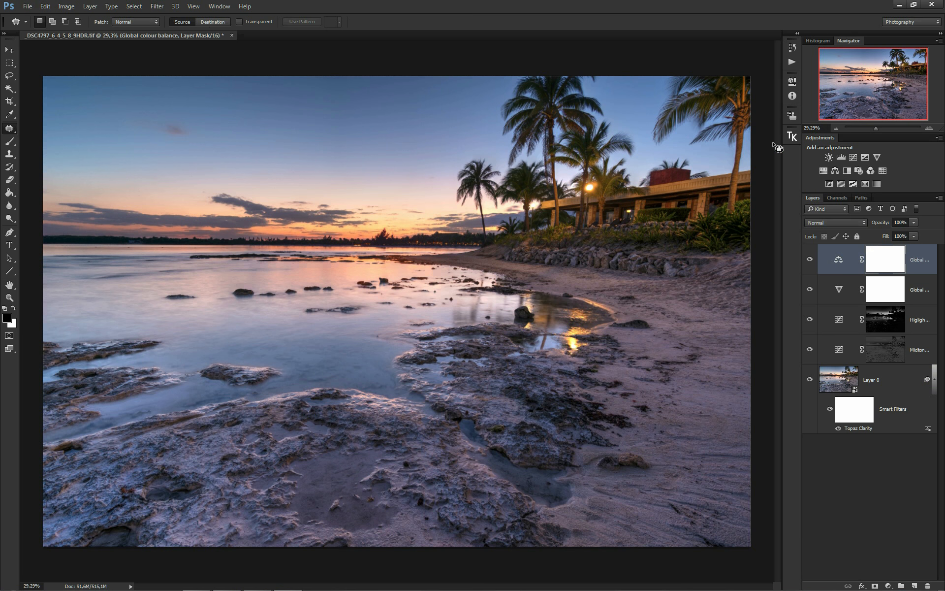
Step: Add a Hue/Saturation adjustment layer on top and raise the saturation of the Blues range
left_click(823, 171)
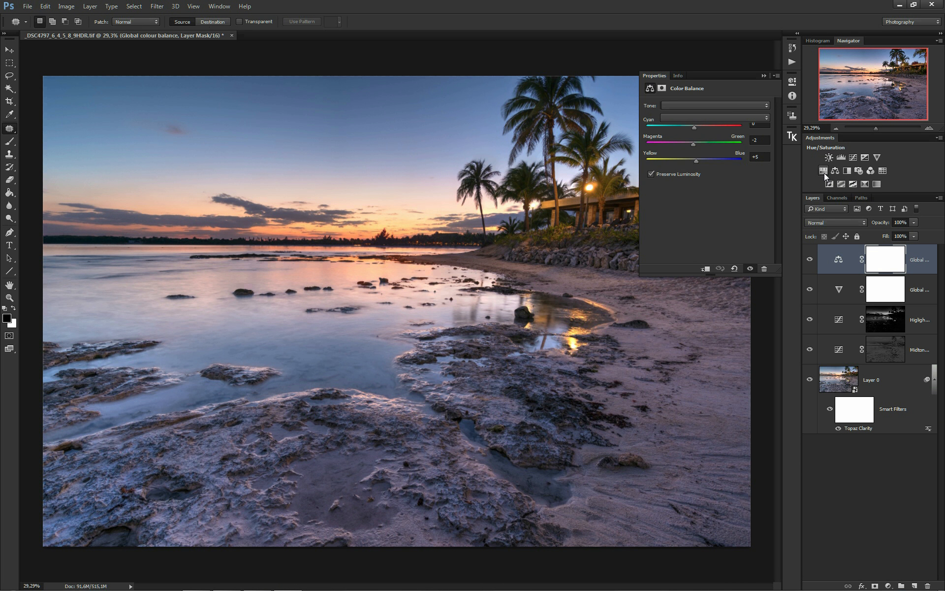
left_click(689, 121)
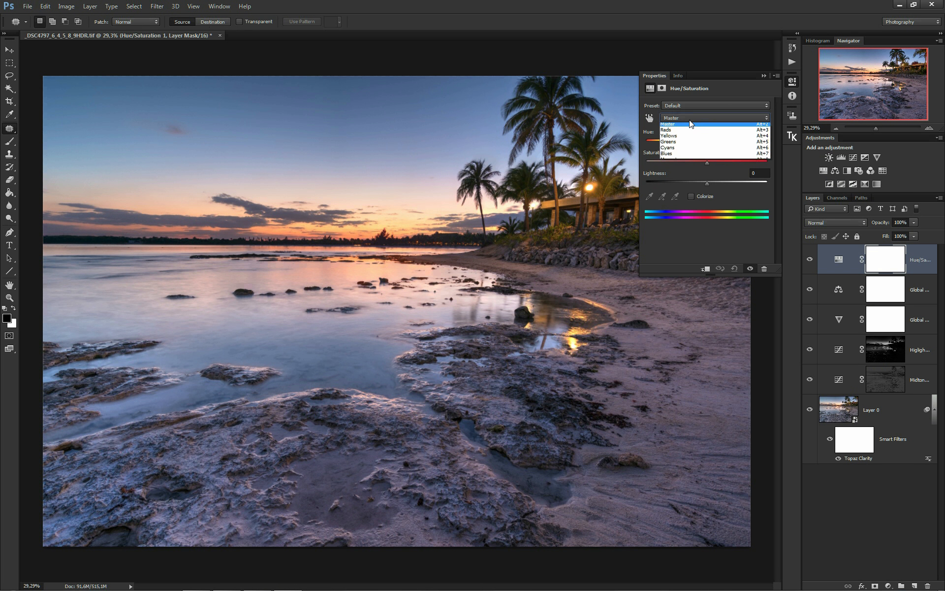
left_click(680, 156)
left_click_drag(707, 162, 711, 164)
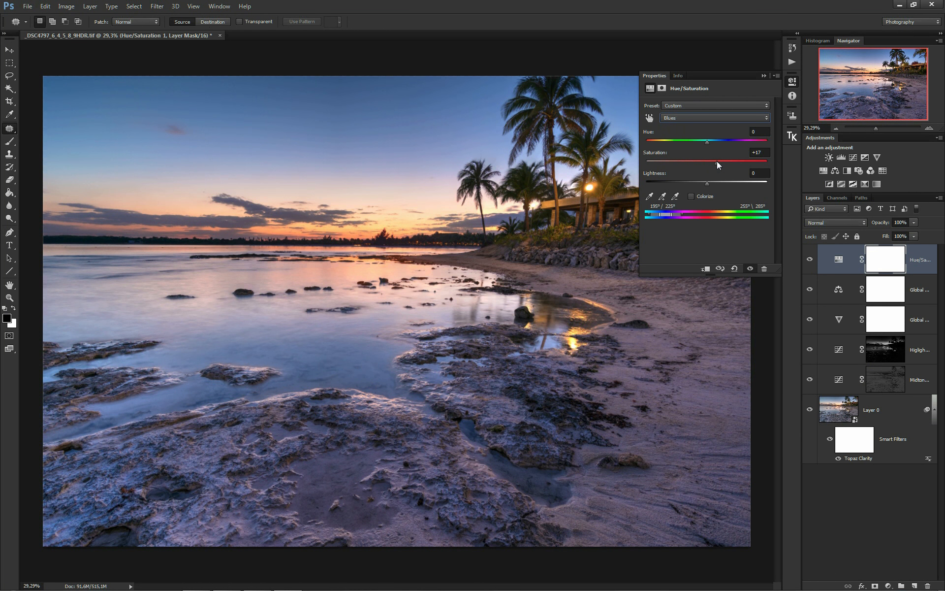
left_click_drag(716, 162, 723, 163)
Step: Replace the Hue/Saturation layer's mask with one made from the Blue channel, and compare the effect with the mask disabled and enabled
left_click_drag(890, 255, 929, 585)
left_click(438, 220)
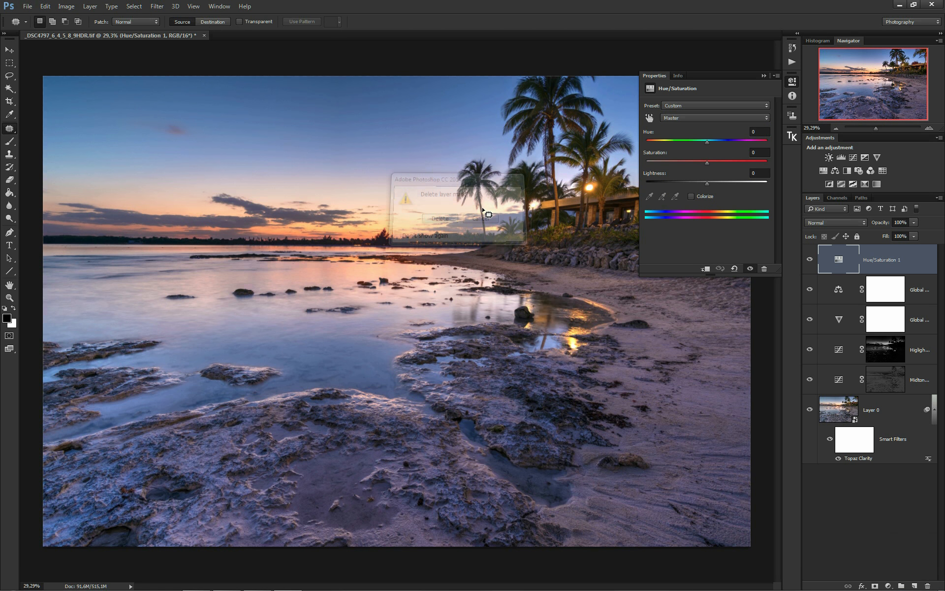
left_click(835, 197)
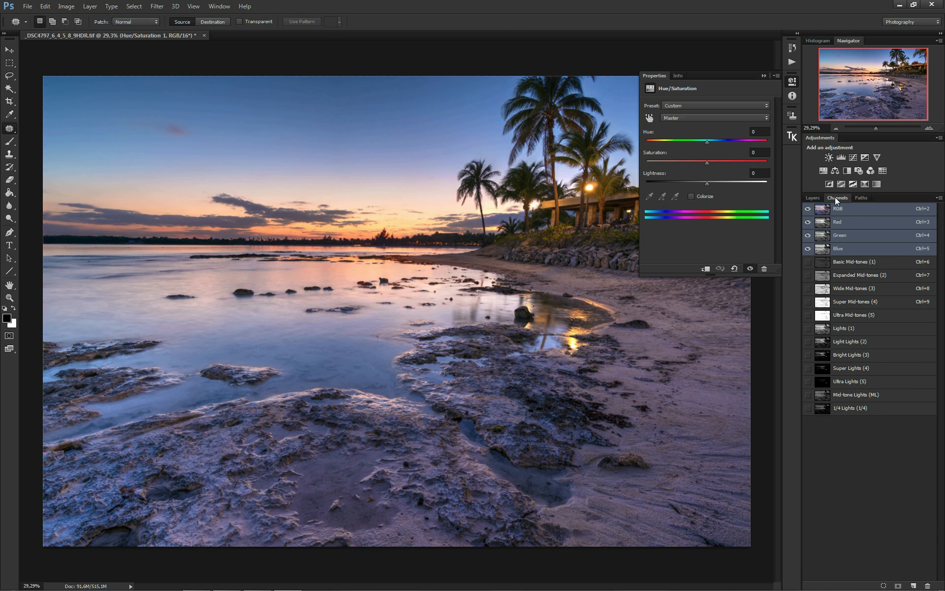
left_click(821, 250)
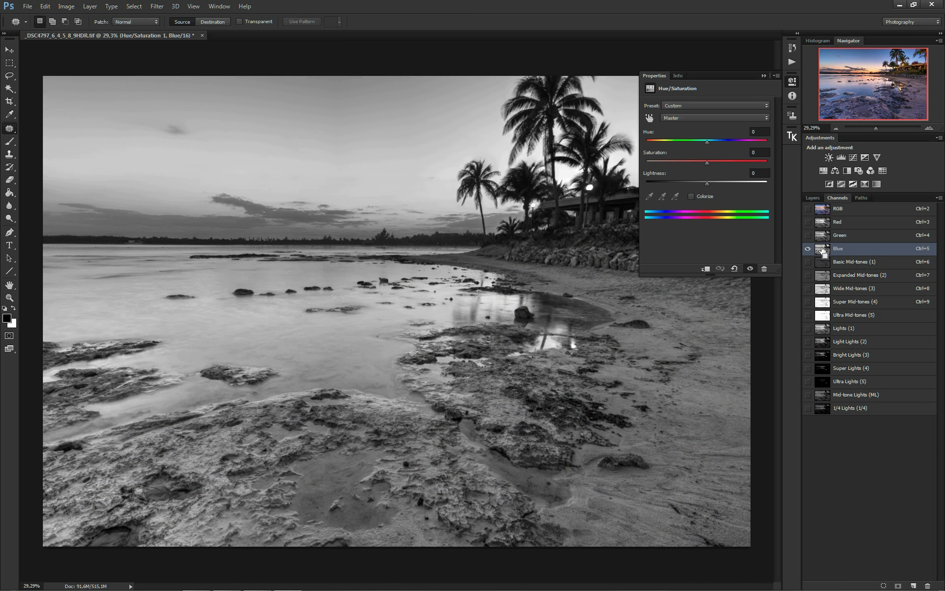
left_click(823, 251, "ctrl")
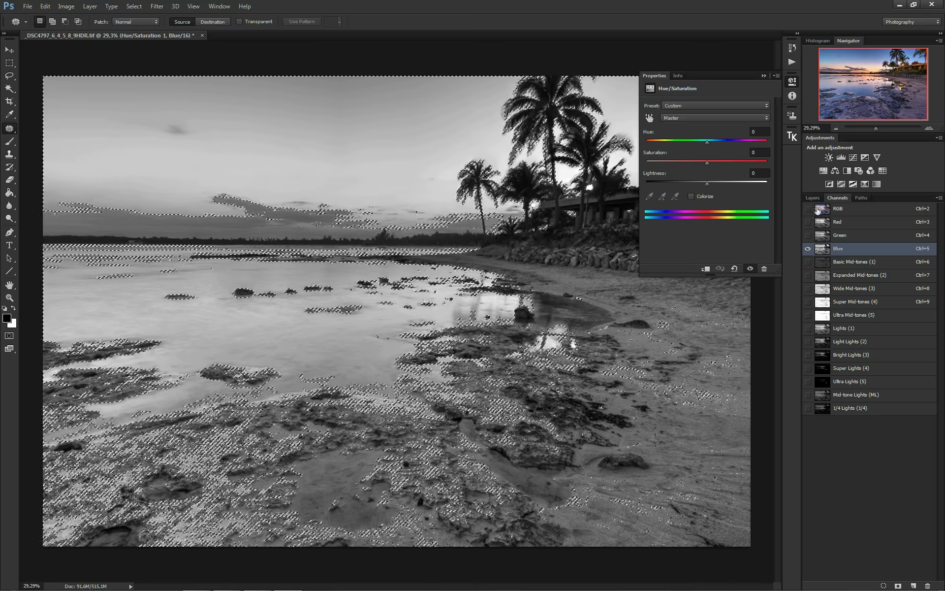
left_click(812, 198)
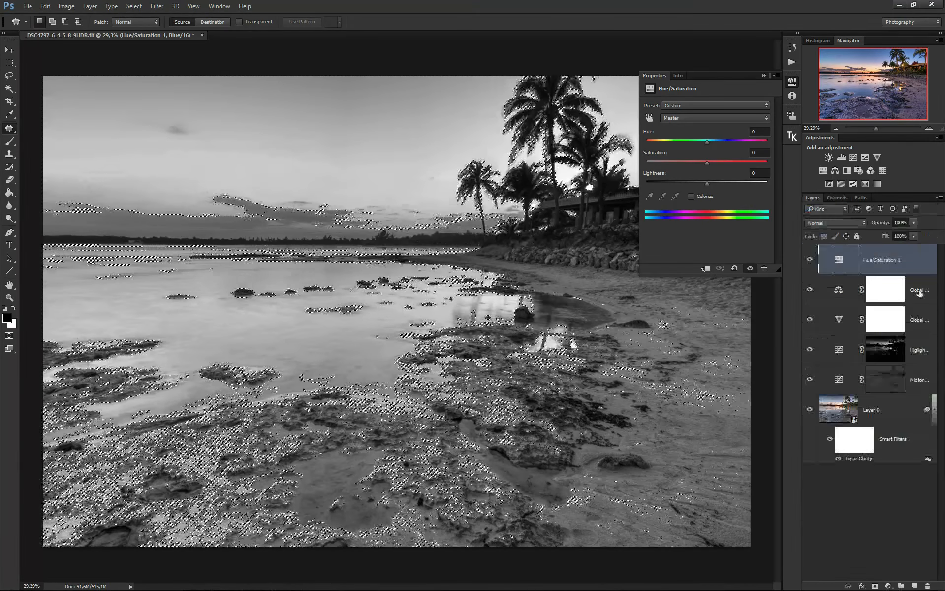
left_click(874, 584)
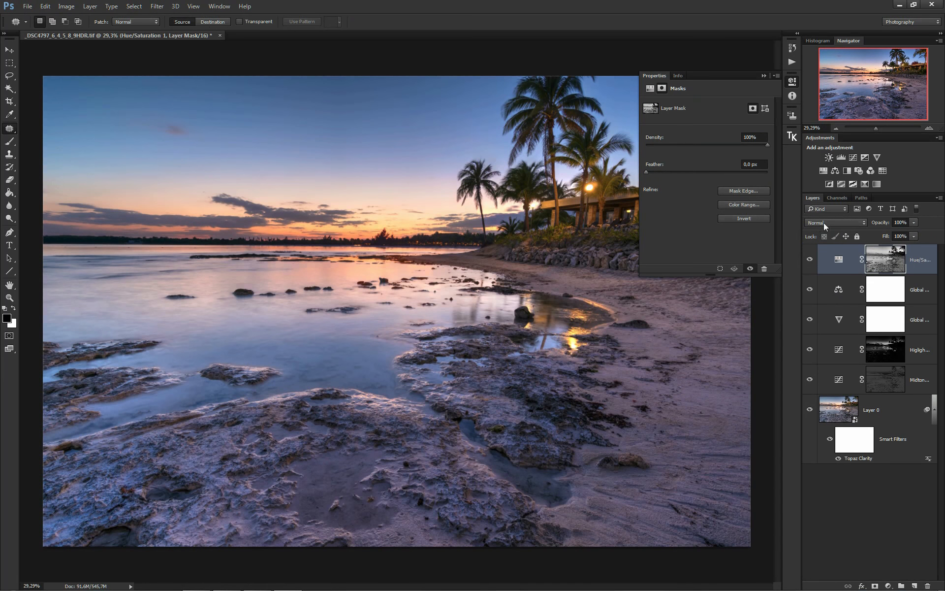
left_click(885, 262, "shift")
left_click(884, 261, "shift")
Step: Rename the Hue/Saturation layer "Blues saturation" and set its Master saturation to +13
double_click(917, 264)
type("Blues saturation")
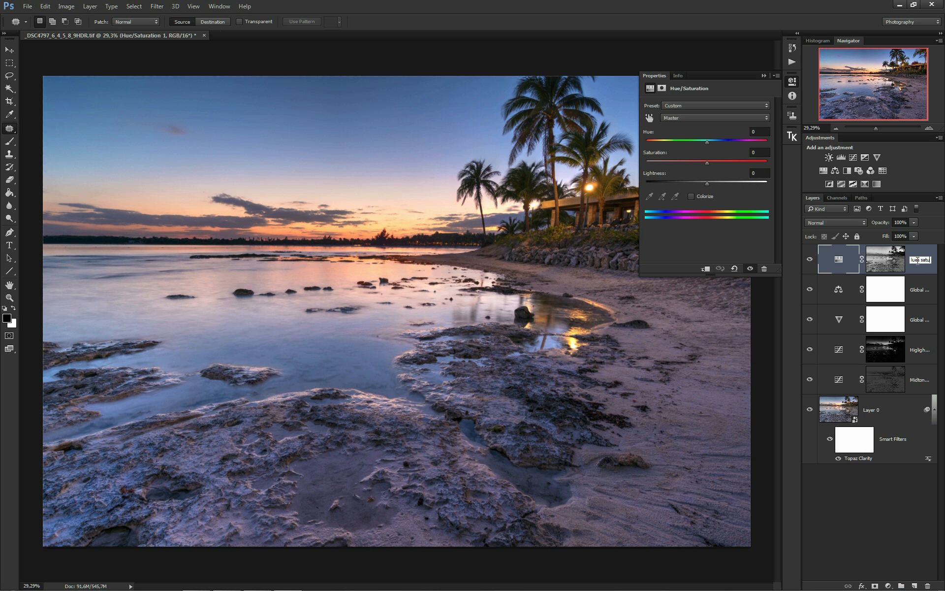
key("Return")
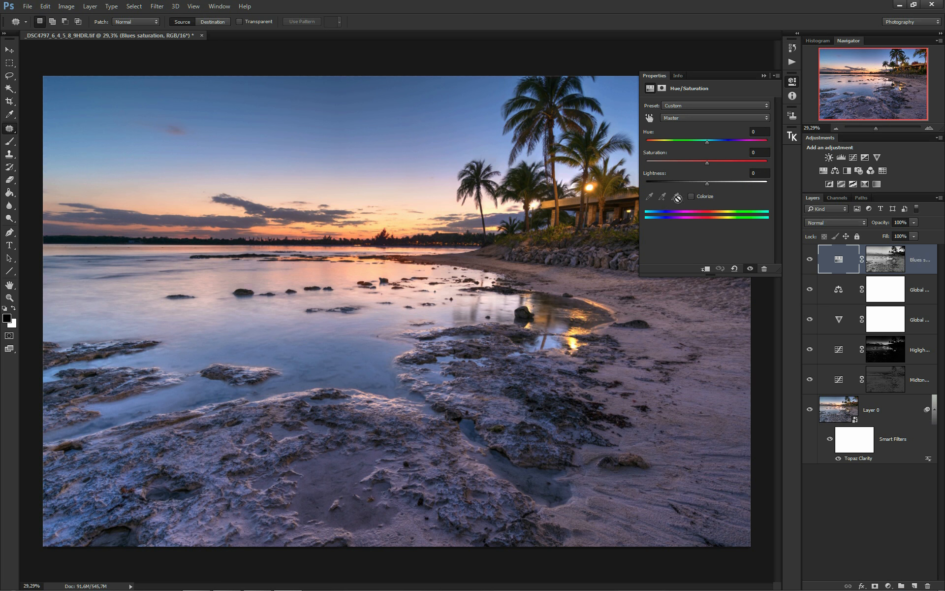
left_click(699, 116)
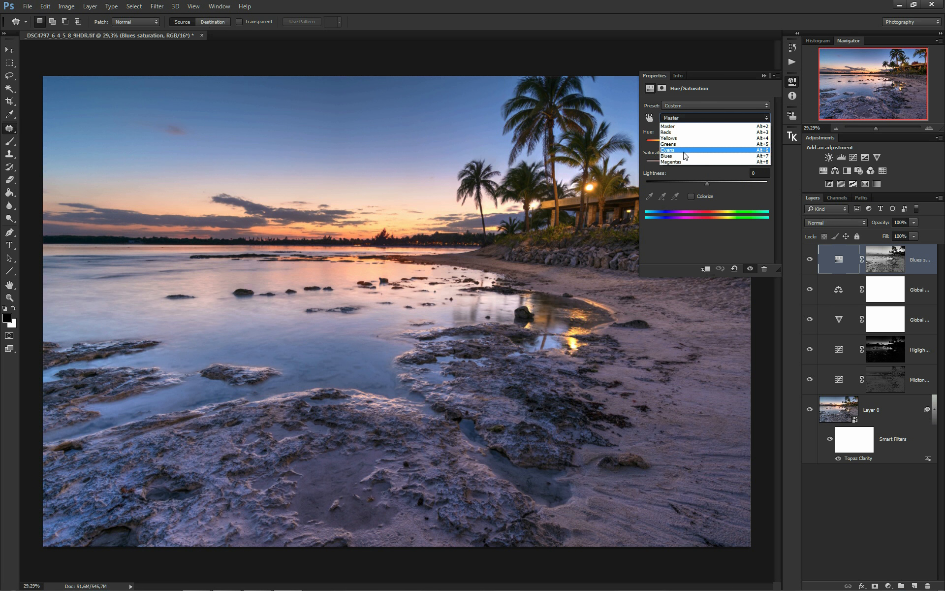
left_click(681, 128)
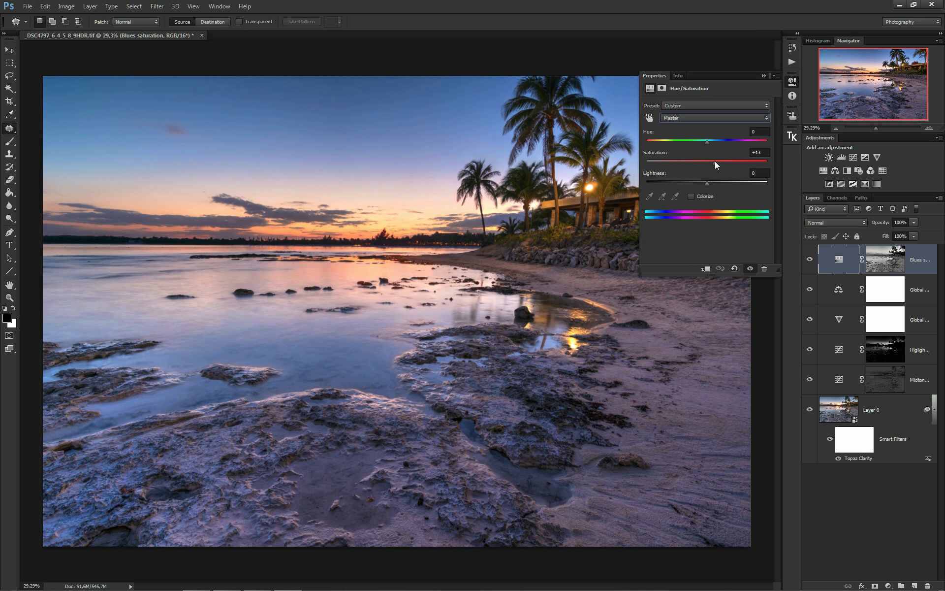
Step: Create a Smart Glow layer above the adjustments with the TKActions Make-It-Glow action
left_click(792, 137)
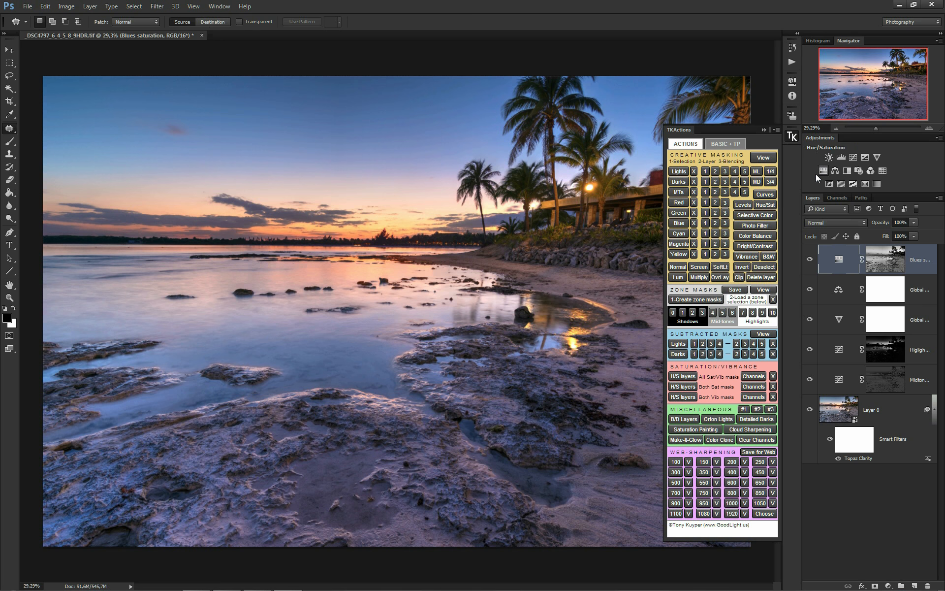
left_click(683, 438)
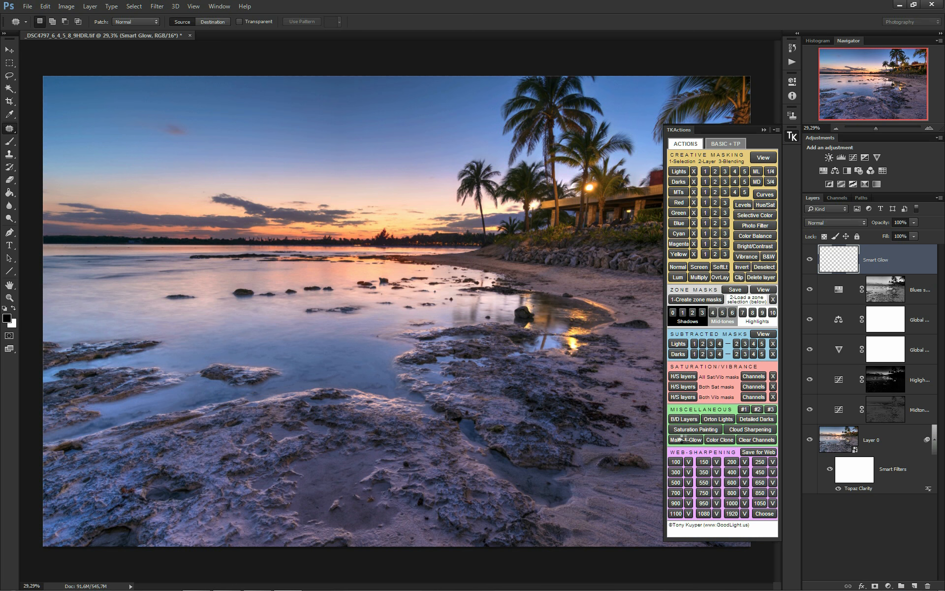
left_click(792, 138)
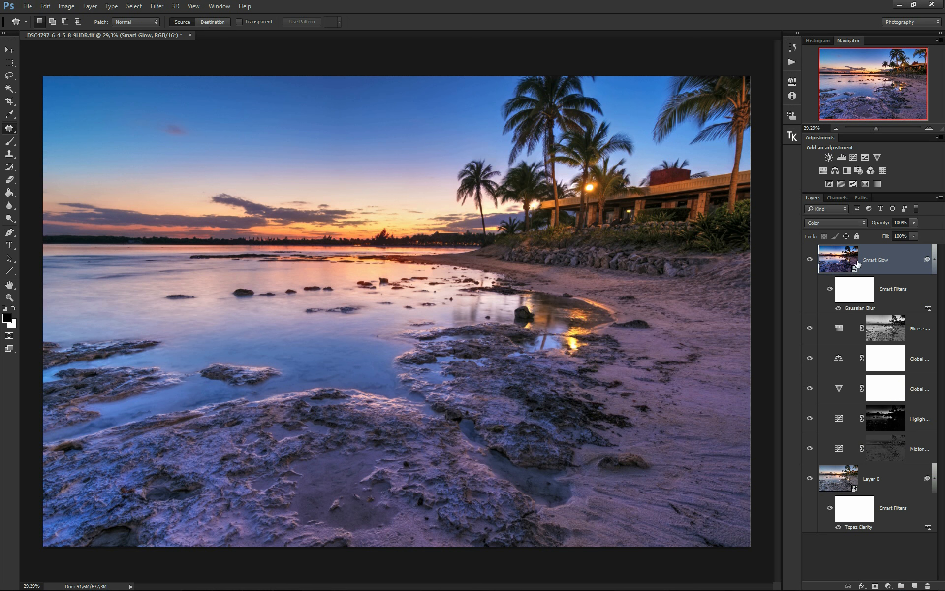
Step: Lower the Smart Glow layer's opacity to 23% and compare the image with the glow hidden and shown
left_click_drag(880, 225, 844, 229)
left_click(809, 258)
left_click(809, 258)
left_click(809, 259)
left_click(809, 259)
left_click(809, 258)
left_click(809, 258)
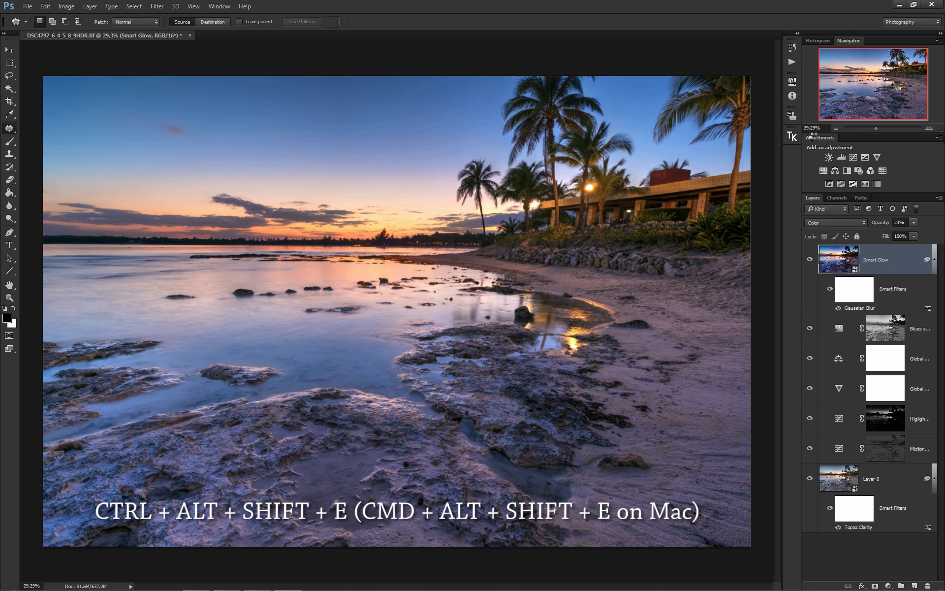
Step: Stamp all visible layers into a new top layer and name it "Sharpening/detail"
key("ctrl+alt+shift+e")
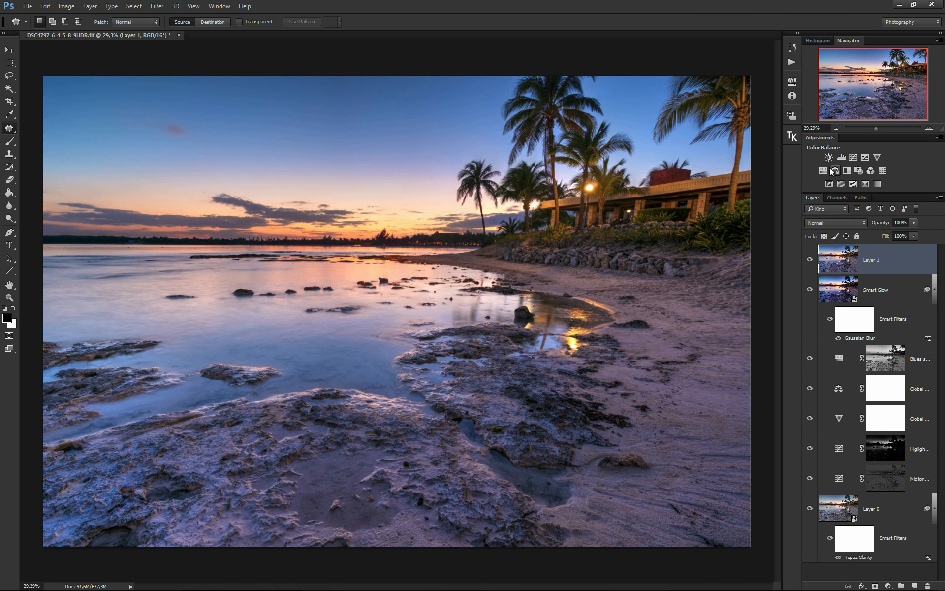
double_click(868, 260)
type("Sharpening/detail")
key("Return")
Step: Open the Sharpening/detail layer in Topaz Detail 3 and preview the foreground rocks at 100% zoom
left_click(157, 6)
mouse_move(181, 232)
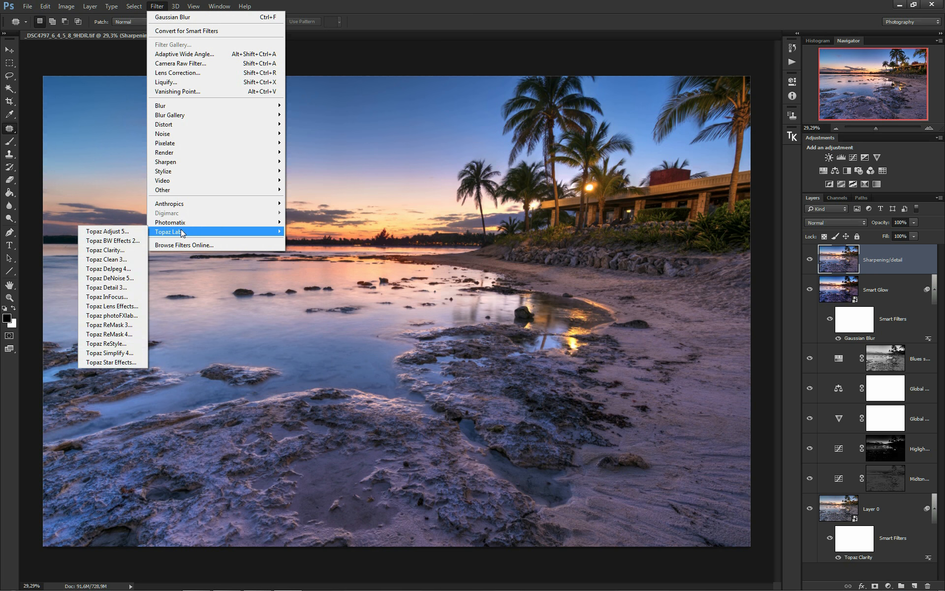
left_click(102, 288)
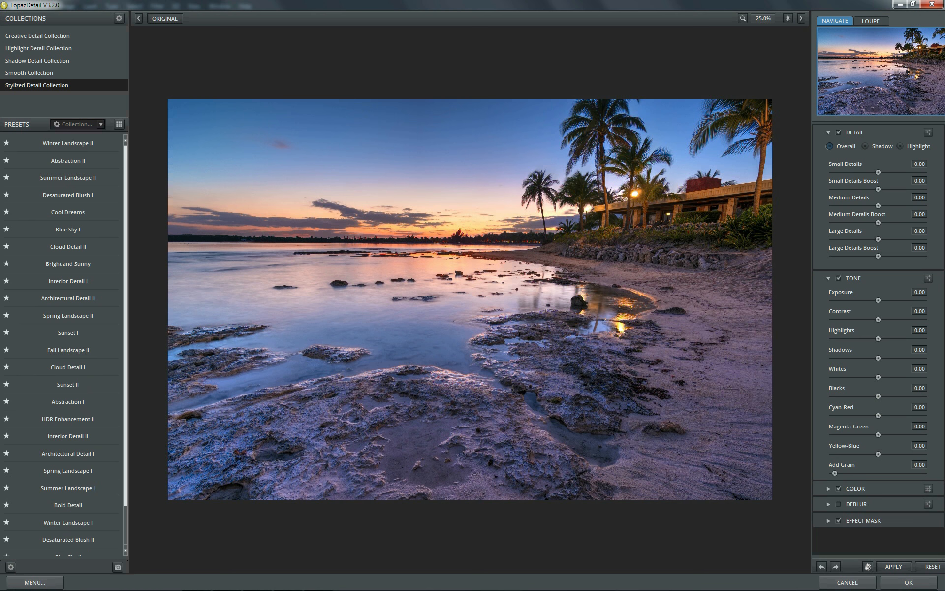
left_click(765, 19)
left_click(763, 60)
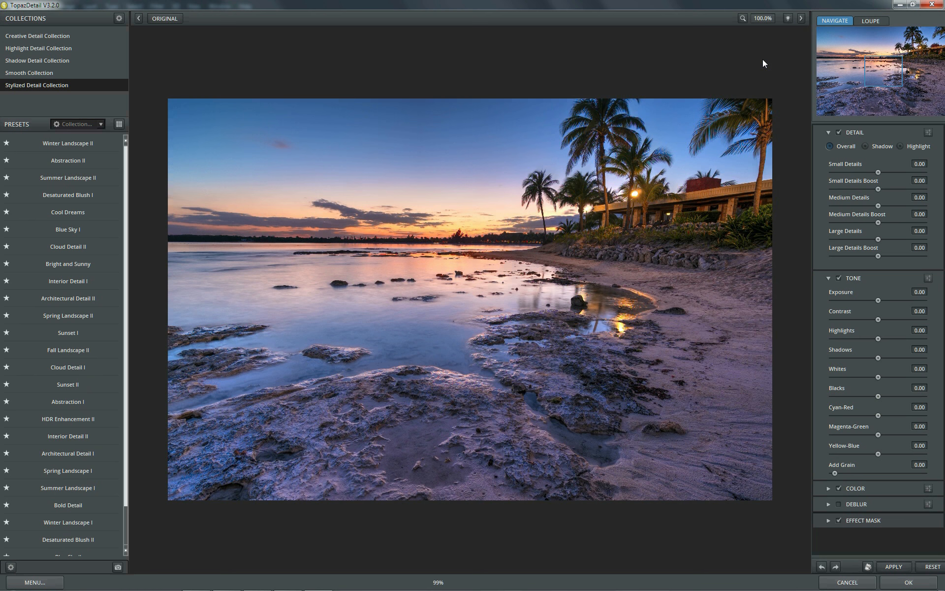
mouse_move(885, 74)
left_mouse_down()
mouse_move(884, 87)
mouse_move(871, 88)
left_mouse_up()
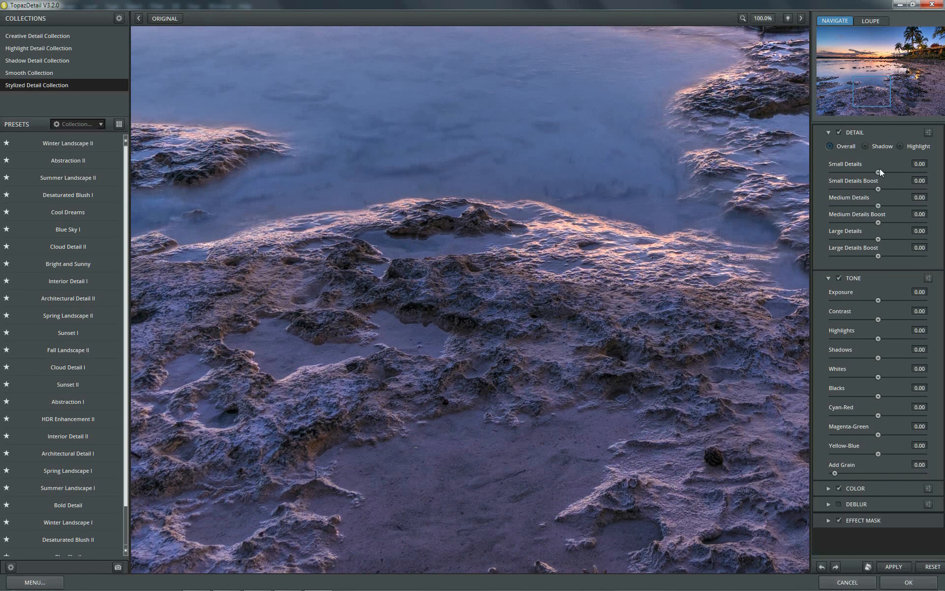
Step: Set Small Details to 0.36, Small Details Boost to about -0.45 and Medium Details to 0.25, check the rocks, and apply the filter
left_click_drag(876, 171, 893, 171)
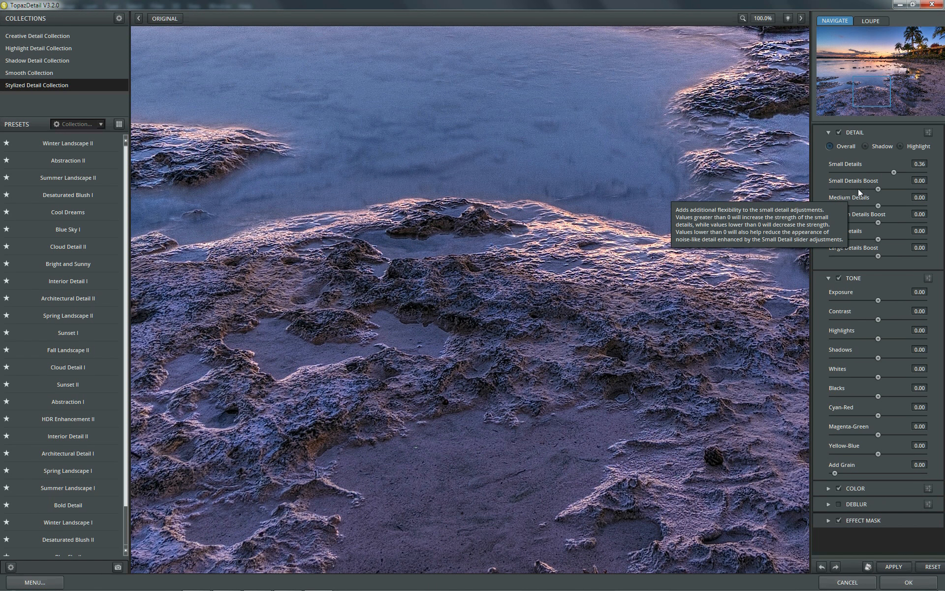
left_click_drag(879, 189, 858, 190)
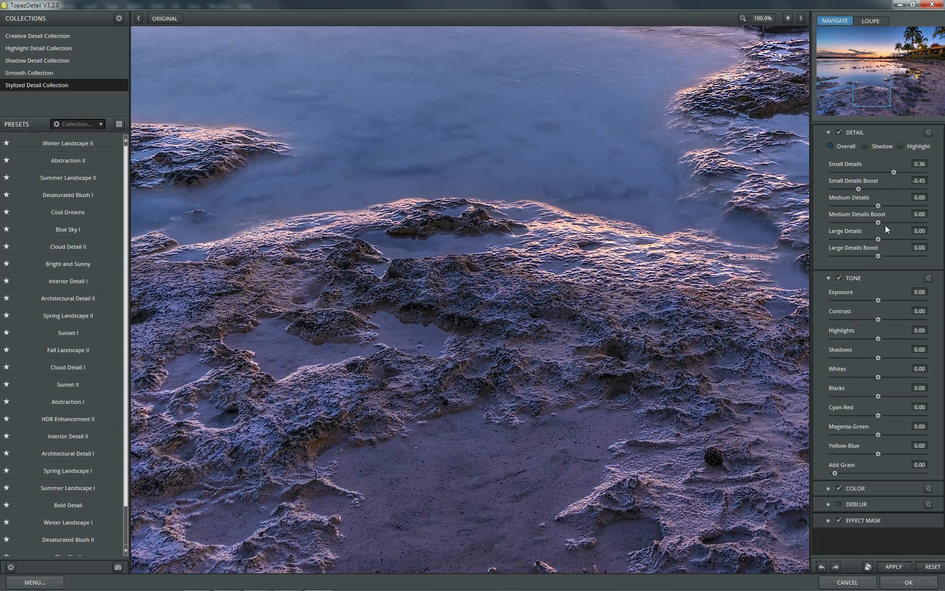
left_click_drag(879, 205, 889, 203)
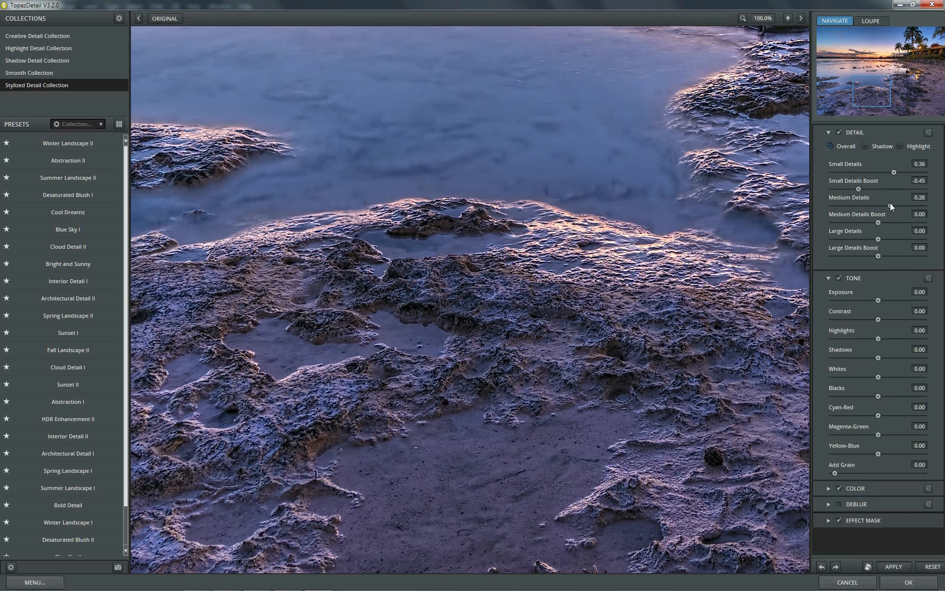
left_click_drag(875, 91, 897, 77)
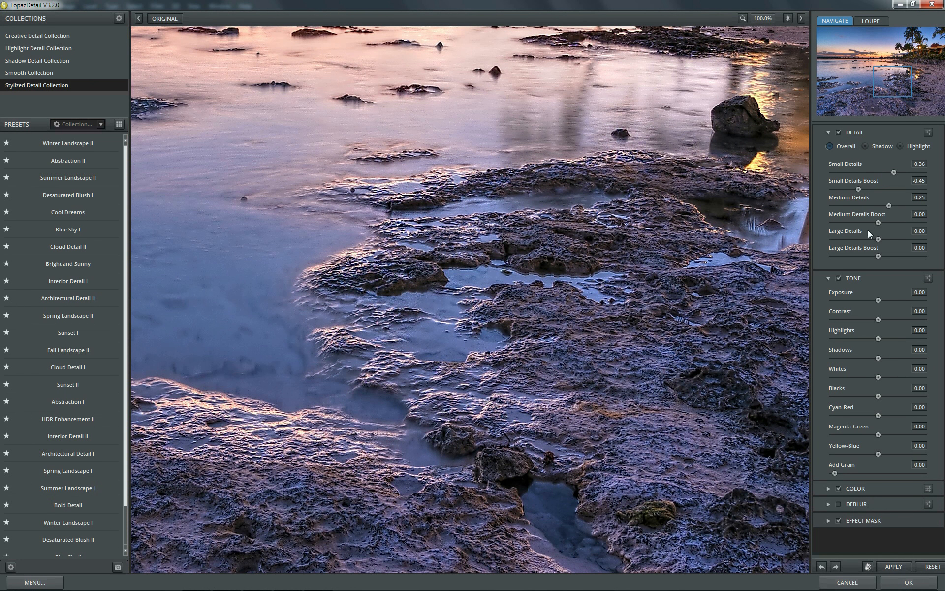
left_click(634, 225)
left_click(634, 225)
left_click_drag(855, 189, 857, 189)
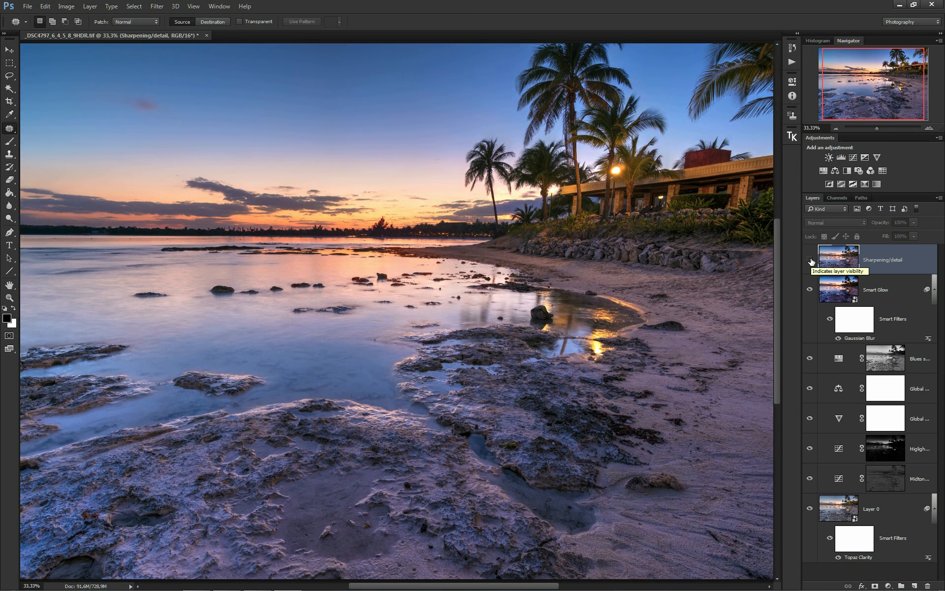
Step: Show the Sharpening/detail layer again, set its blend mode to Luminosity and lower its opacity to 63%
left_click(810, 260)
key("shift+alt+y")
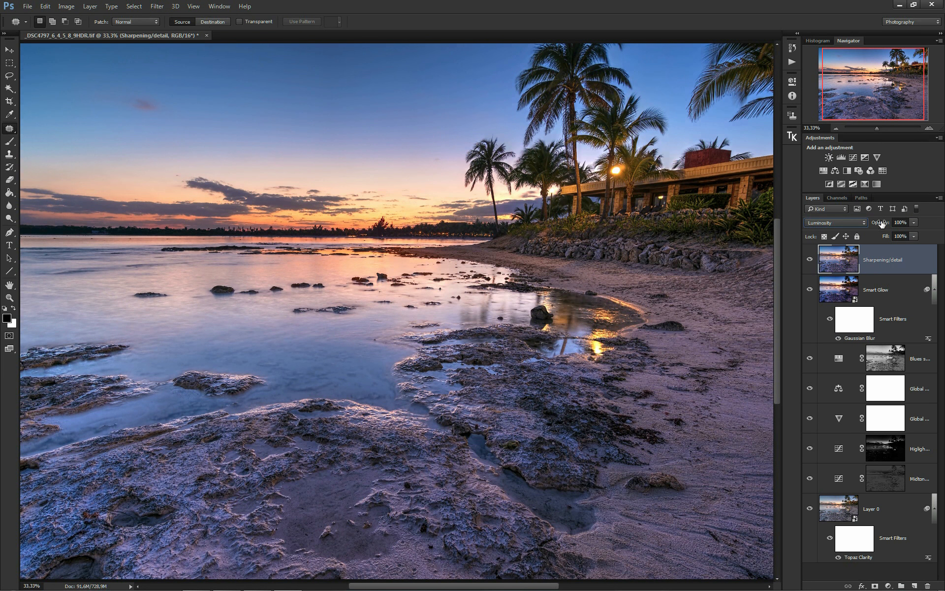
left_click_drag(881, 223, 864, 224)
left_click_drag(879, 223, 899, 228)
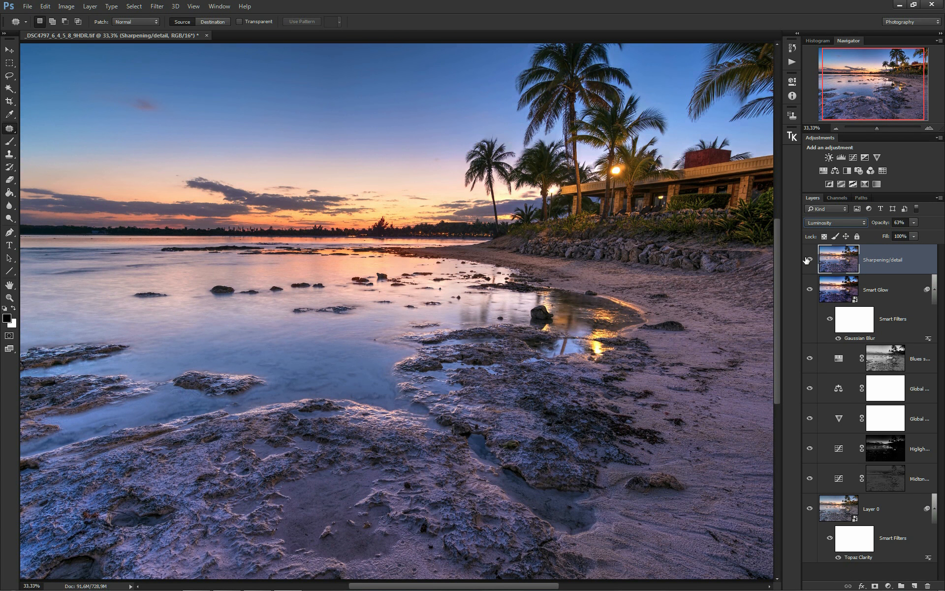